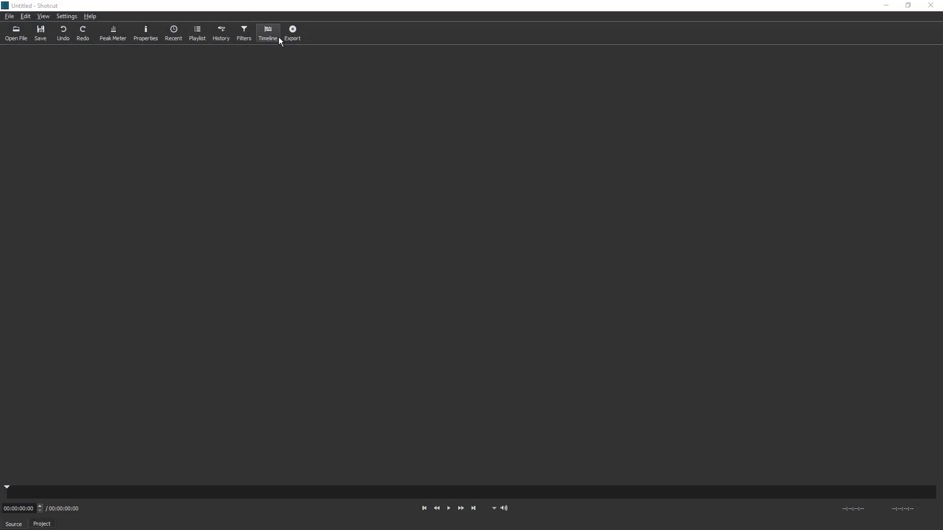
# Add the nine video files to the Playlist
pyautogui.click(198, 34)
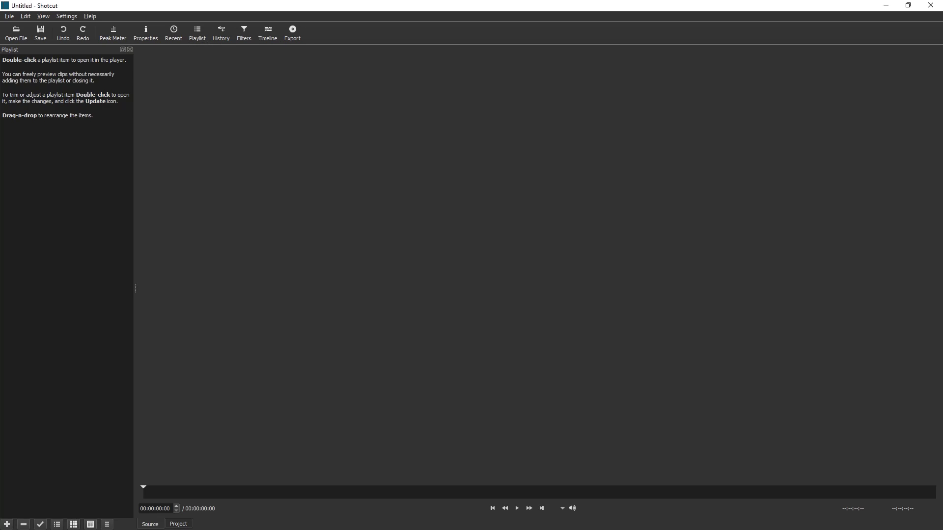
pyautogui.hotkey('alt', 'Tab')
pyautogui.moveTo(624, 295); pyautogui.dragTo(97, 171)
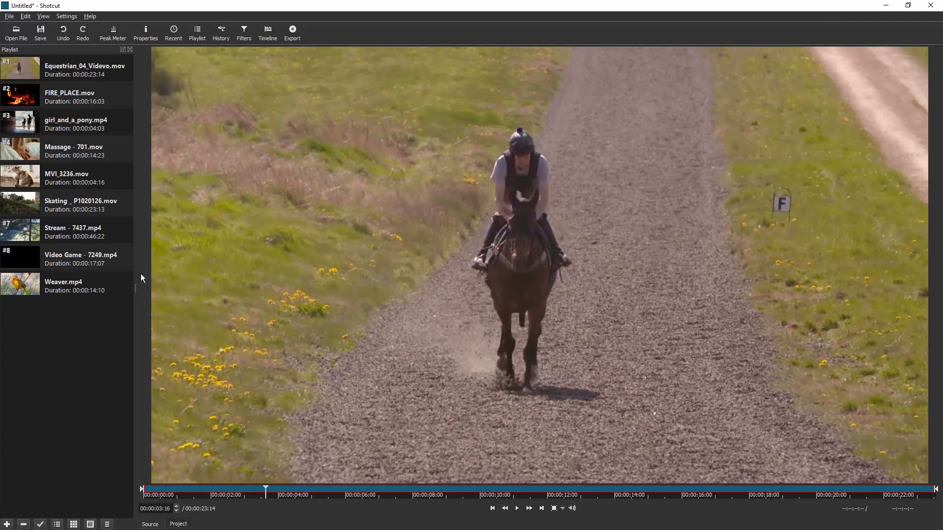
# Place Equestrian_04_Videvo.mov and the next three clips onto the V1 timeline track
pyautogui.click(268, 34)
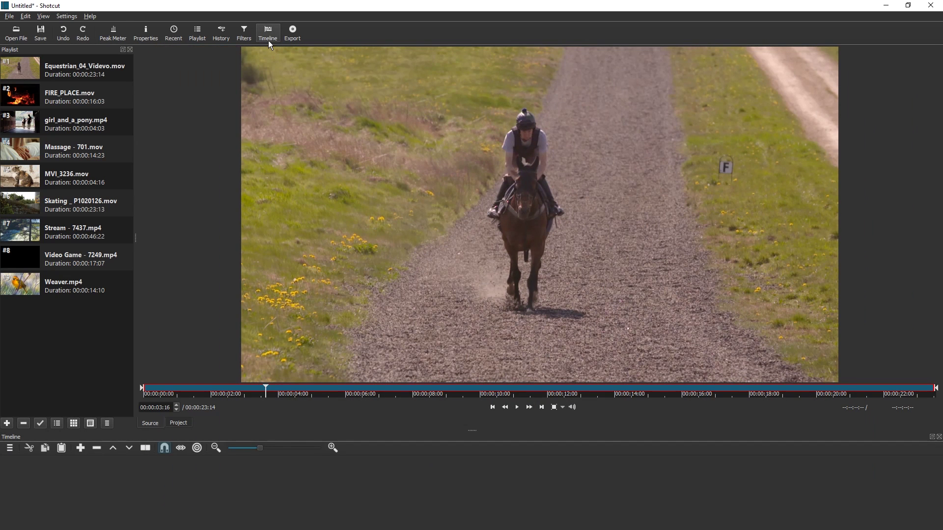
pyautogui.click(55, 276)
pyautogui.click(67, 75)
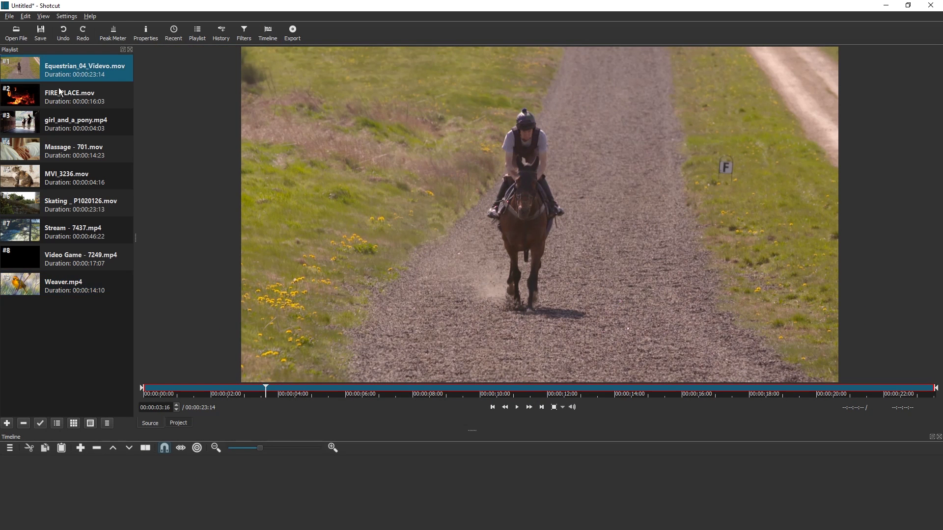
pyautogui.moveTo(66, 68); pyautogui.dragTo(98, 491)
pyautogui.moveTo(67, 97); pyautogui.dragTo(140, 491)
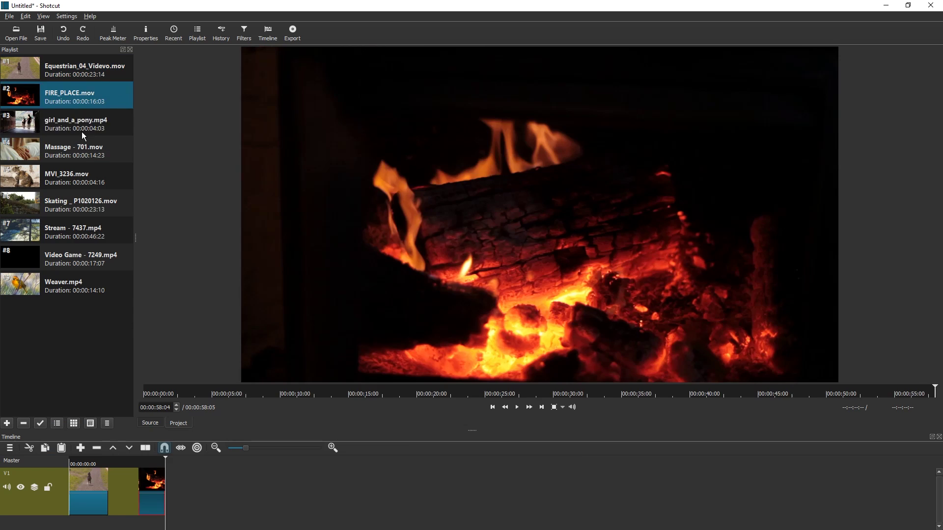
pyautogui.moveTo(66, 123); pyautogui.dragTo(227, 491)
pyautogui.moveTo(67, 151); pyautogui.dragTo(287, 492)
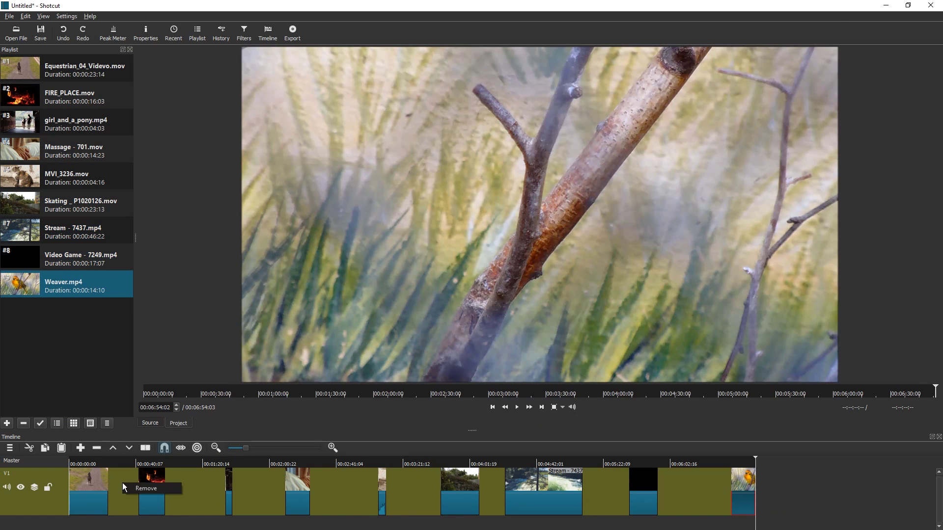
# Remove the blank gaps between the clips on V1
pyautogui.click(145, 489)
pyautogui.rightClick(154, 485)
pyautogui.click(171, 491)
pyautogui.rightClick(167, 487)
pyautogui.click(187, 490)
pyautogui.rightClick(211, 490)
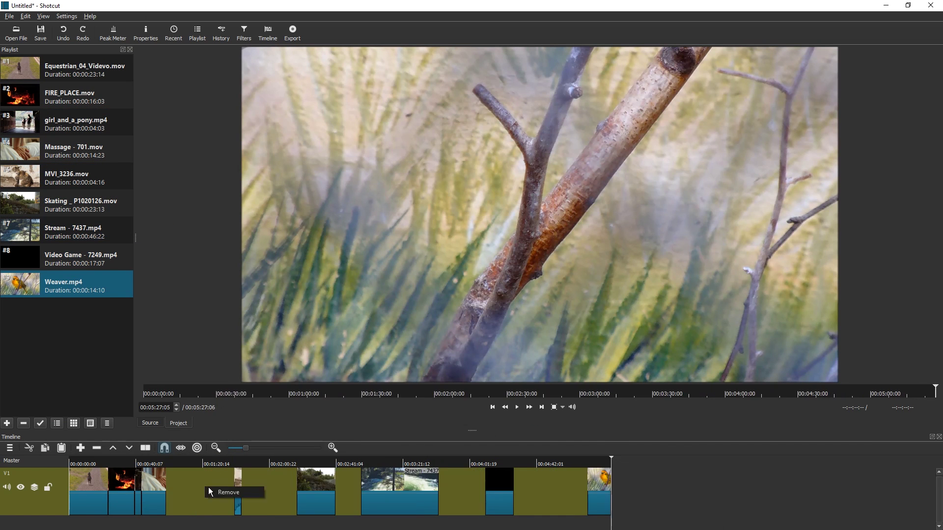
pyautogui.click(231, 494)
pyautogui.rightClick(196, 492)
pyautogui.click(369, 496)
pyautogui.moveTo(246, 448); pyautogui.dragTo(252, 449)
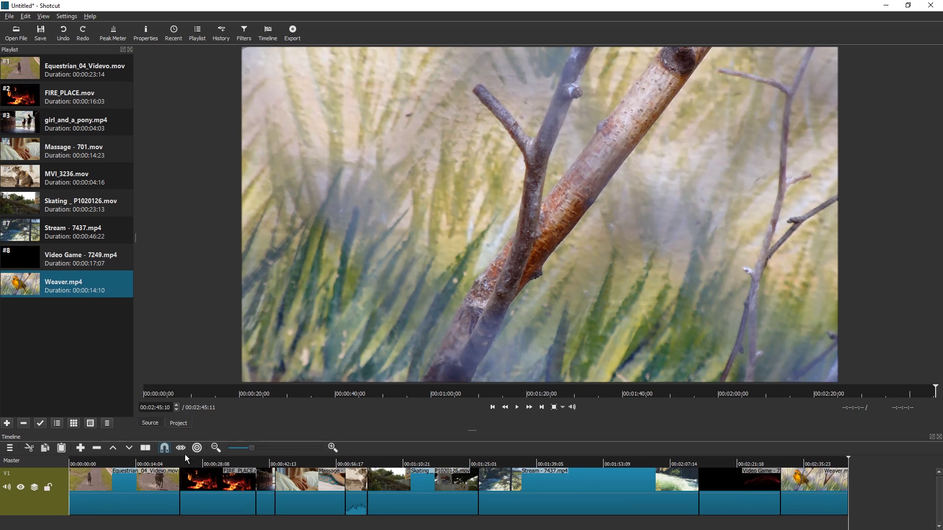
# Trim the Equestrian and FIRE_PLACE clips to five seconds each at the playhead
pyautogui.click(71, 464)
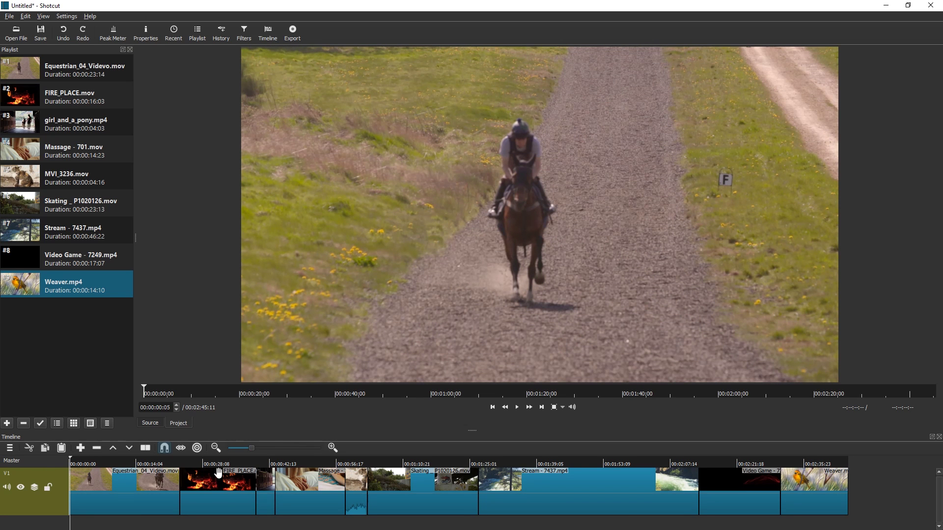
pyautogui.press('space')
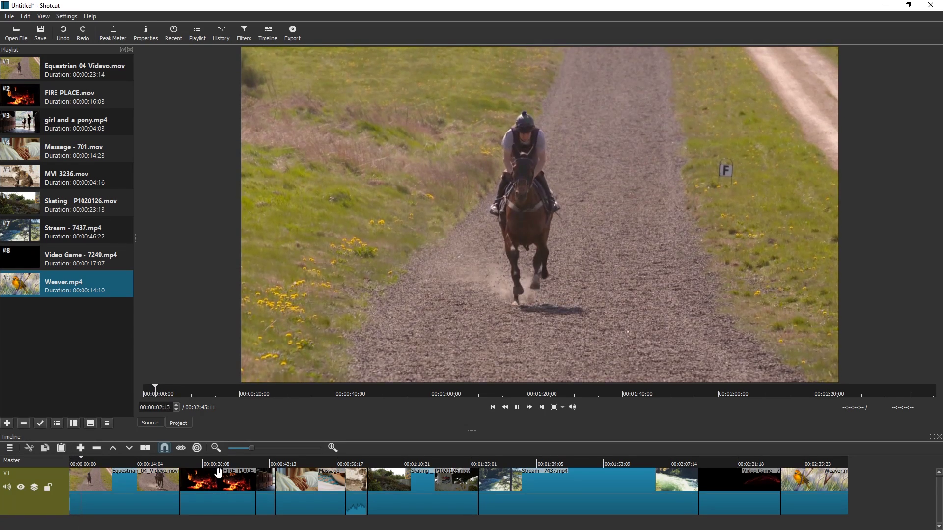
pyautogui.press('space')
pyautogui.press('w')
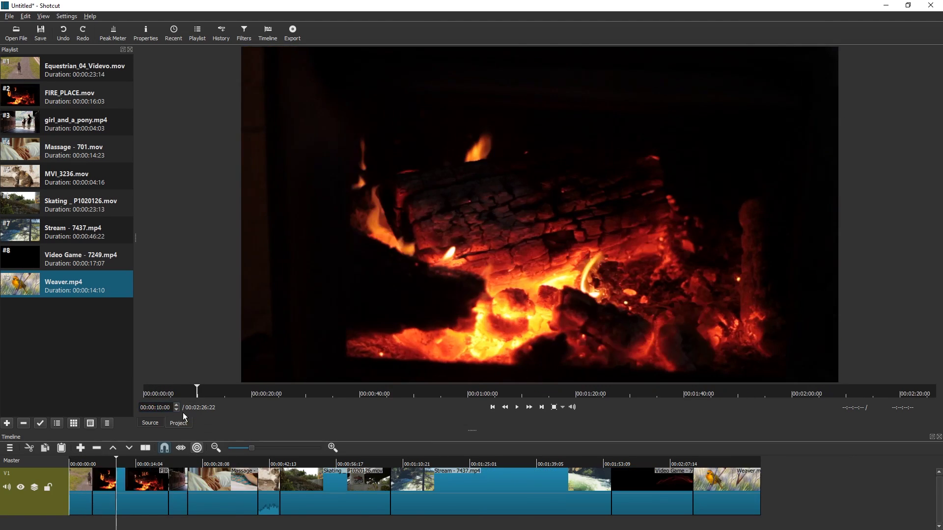
pyautogui.press('w')
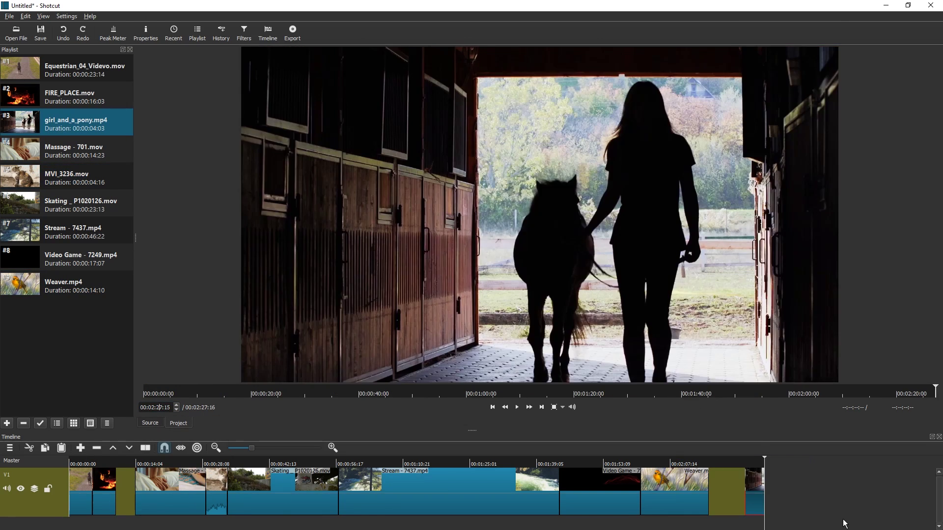
# Move the Massage clip up after the fire clip and add MVI_3236 at the timeline end
pyautogui.click(101, 500)
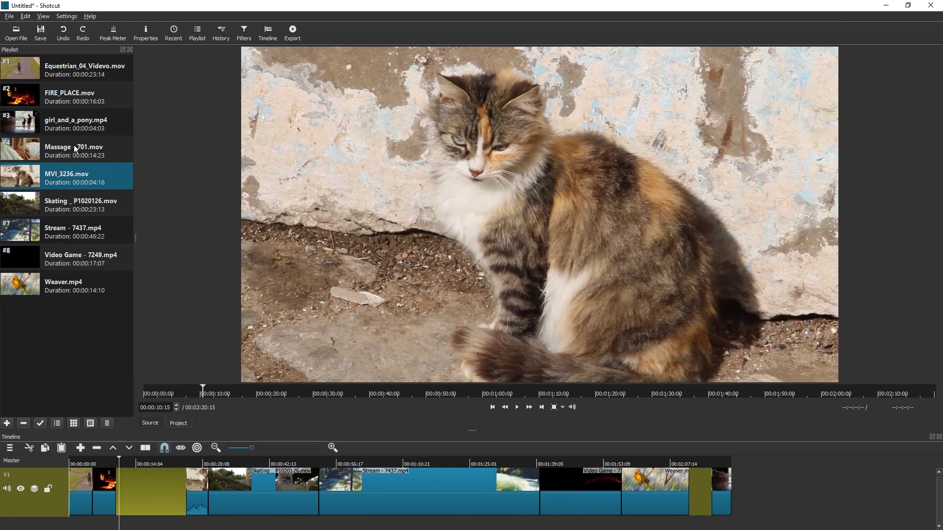
pyautogui.moveTo(145, 486); pyautogui.dragTo(129, 486)
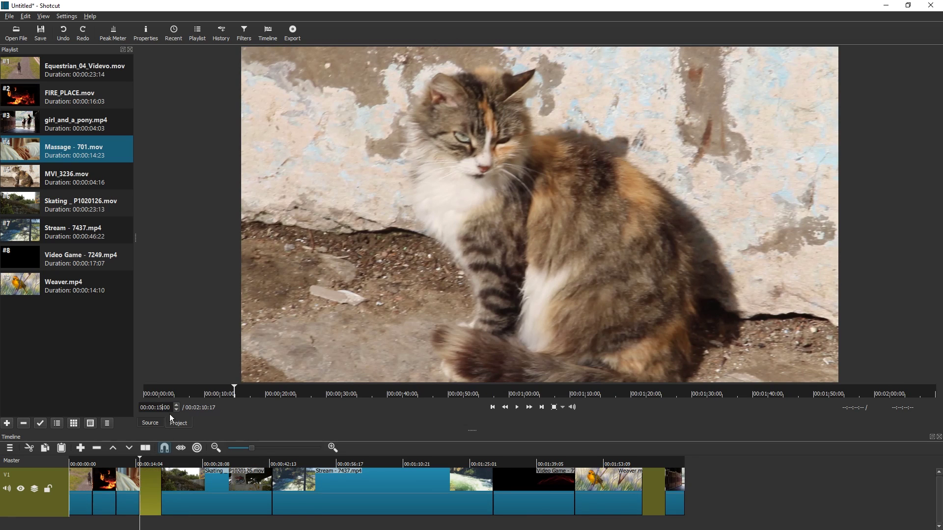
pyautogui.moveTo(74, 177); pyautogui.dragTo(606, 413)
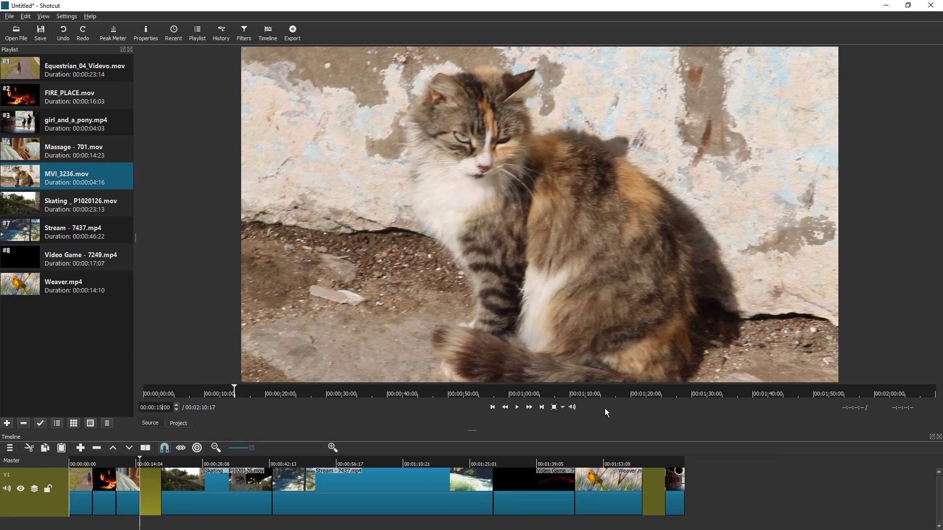
# Save the project as Transitions.mlt in C:/ShotAnim
pyautogui.click(41, 33)
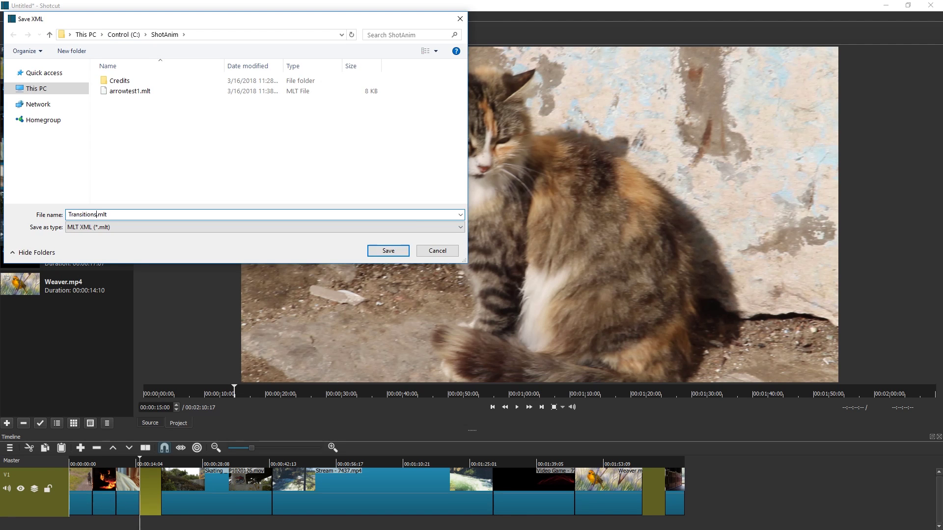
pyautogui.press('Return')
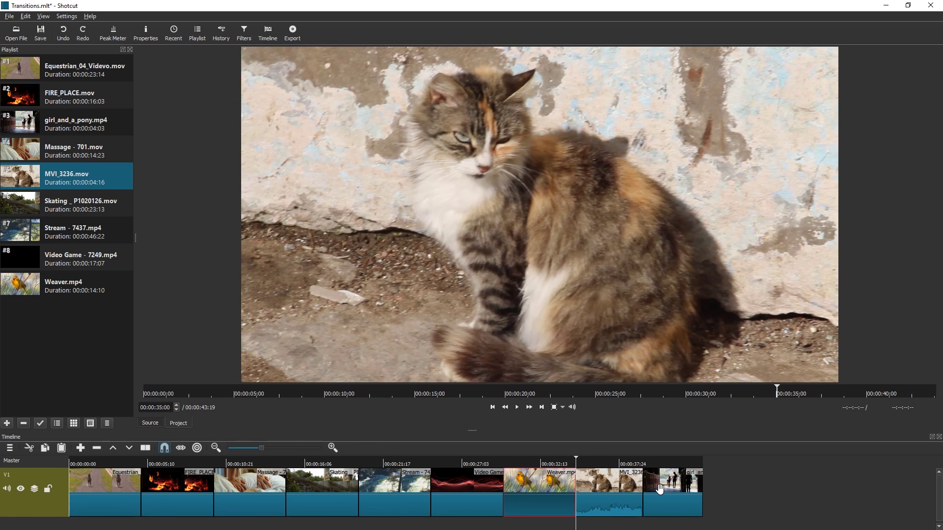
# Mute V1 audio, close the Playlist, and overlap FIRE_PLACE onto Equestrian as a previewed crossfade
pyautogui.press('Home')
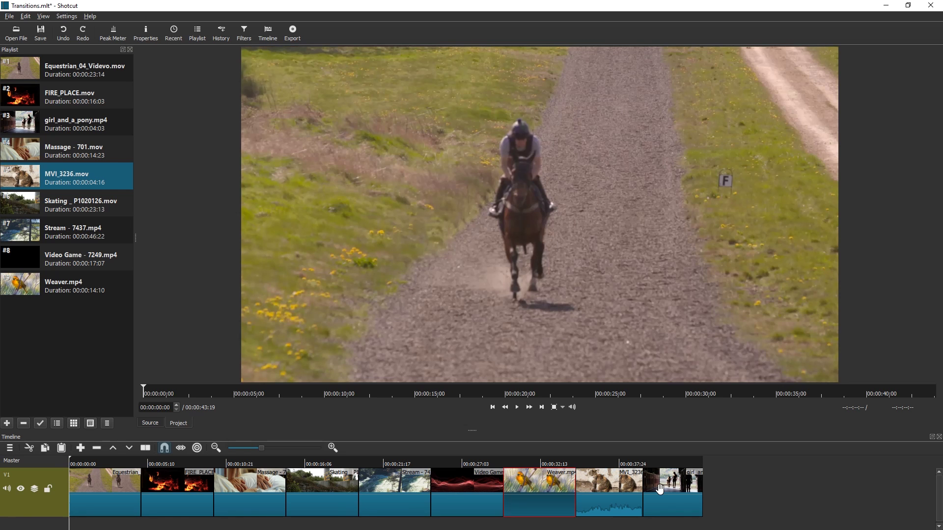
pyautogui.click(11, 489)
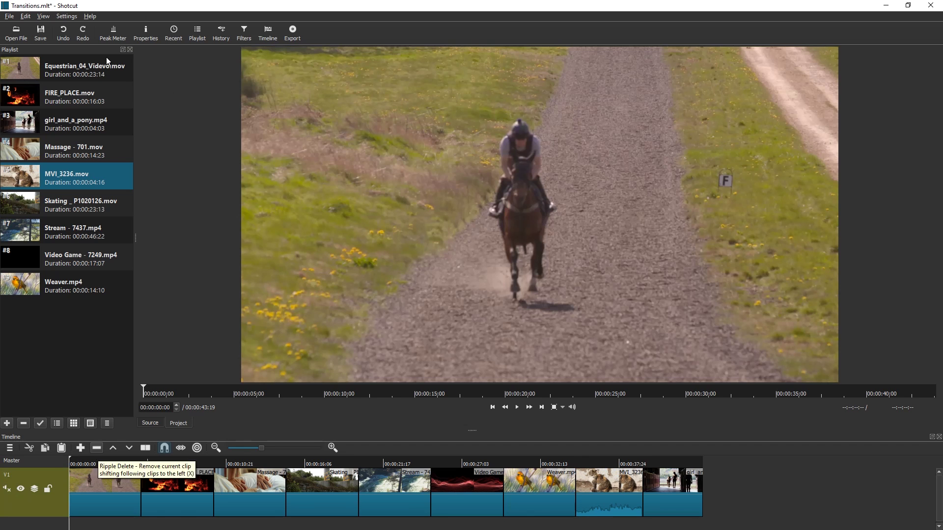
pyautogui.click(130, 49)
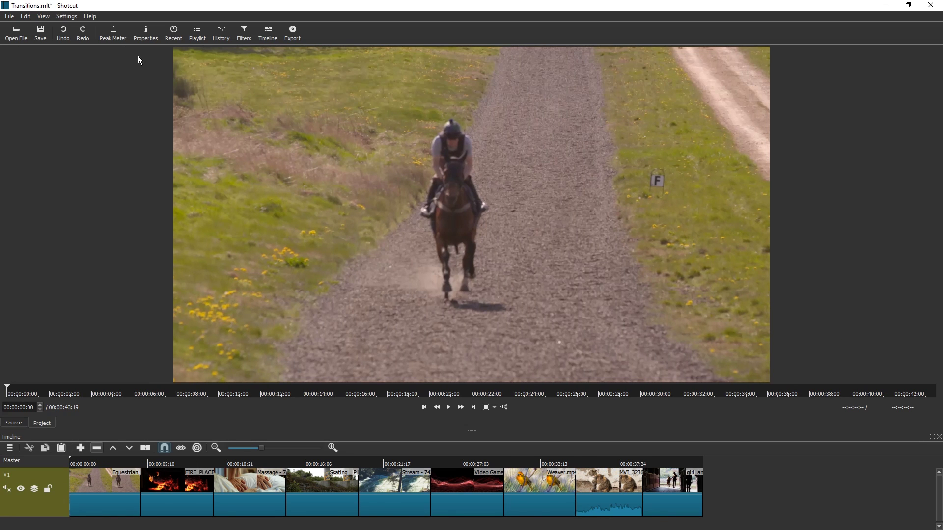
pyautogui.moveTo(172, 485); pyautogui.dragTo(151, 492)
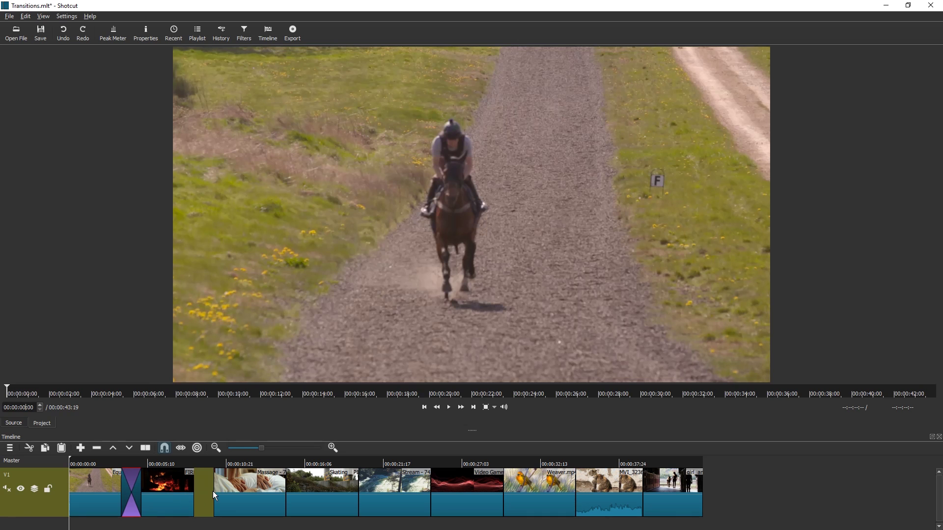
pyautogui.moveTo(238, 489); pyautogui.dragTo(181, 478)
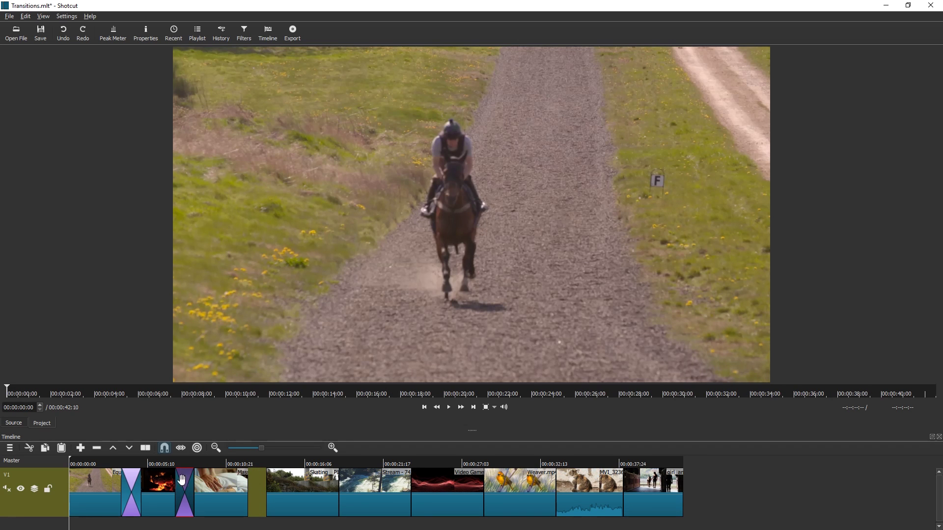
pyautogui.click(113, 472)
pyautogui.press('space')
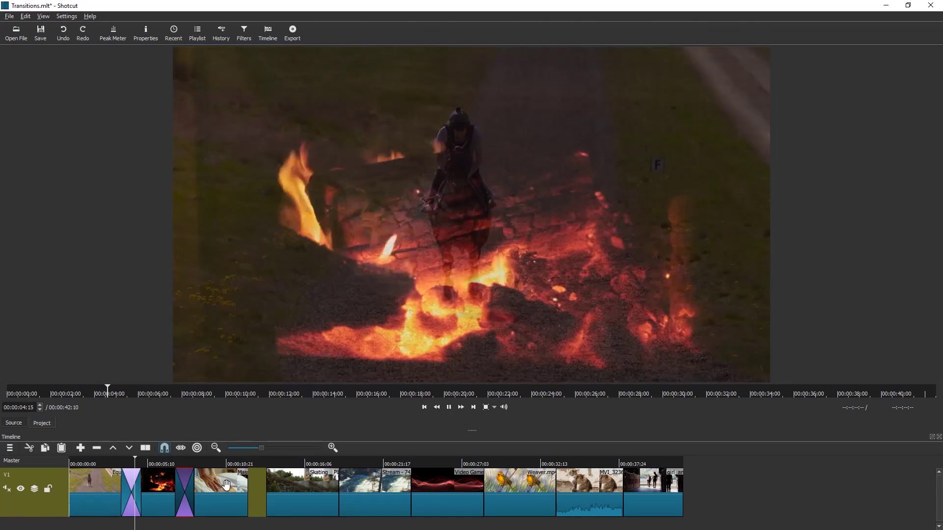
pyautogui.press('space')
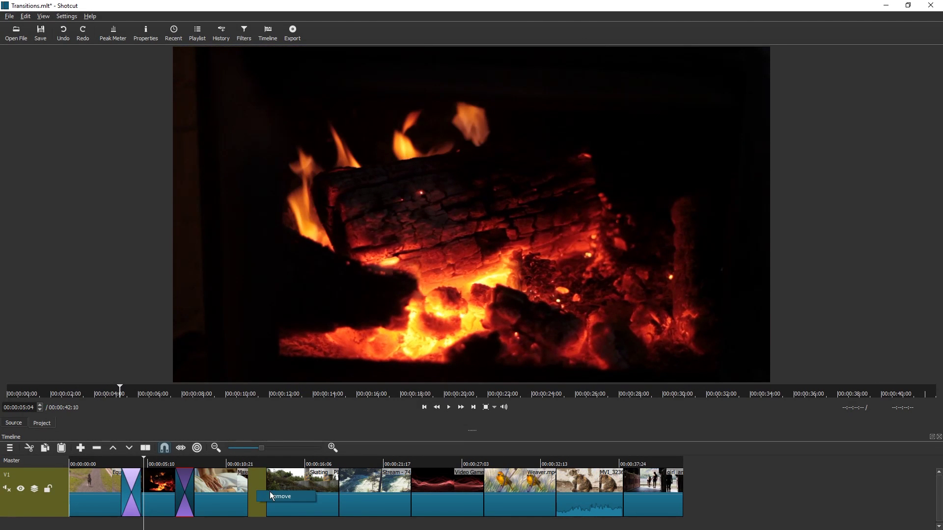
# Overlap Skating, Stream, Video Game, Weaver, MVI_3236 and pony clips onto their predecessors, removing gaps
pyautogui.click(271, 495)
pyautogui.moveTo(268, 491); pyautogui.dragTo(249, 490)
pyautogui.rightClick(311, 488)
pyautogui.click(317, 491)
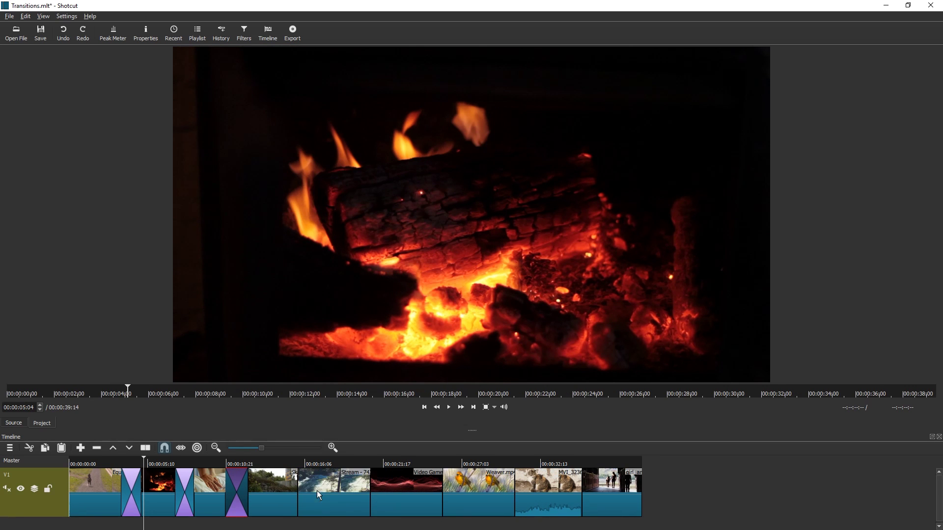
pyautogui.moveTo(319, 485); pyautogui.dragTo(295, 487)
pyautogui.moveTo(382, 488); pyautogui.dragTo(360, 488)
pyautogui.moveTo(486, 488); pyautogui.dragTo(472, 488)
pyautogui.moveTo(546, 489); pyautogui.dragTo(533, 489)
pyautogui.moveTo(551, 487); pyautogui.dragTo(531, 487)
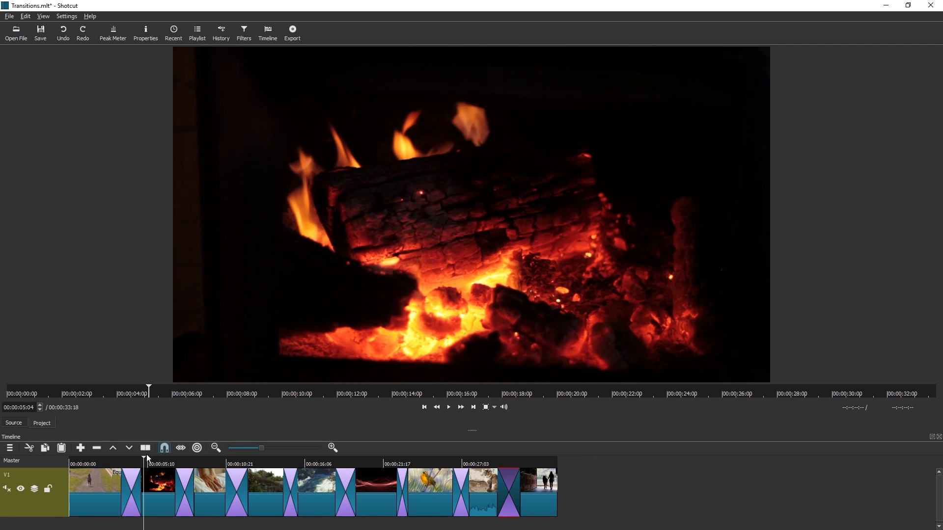
pyautogui.click(133, 463)
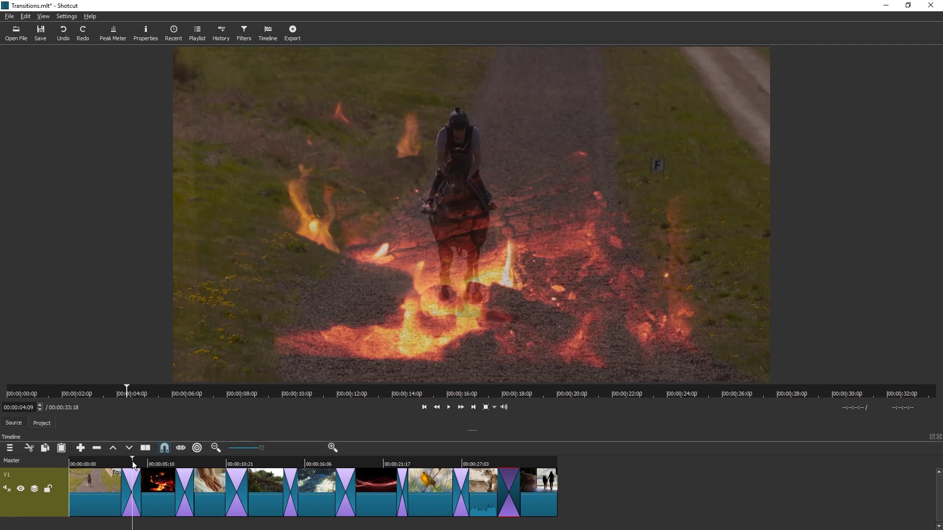
pyautogui.click(132, 474)
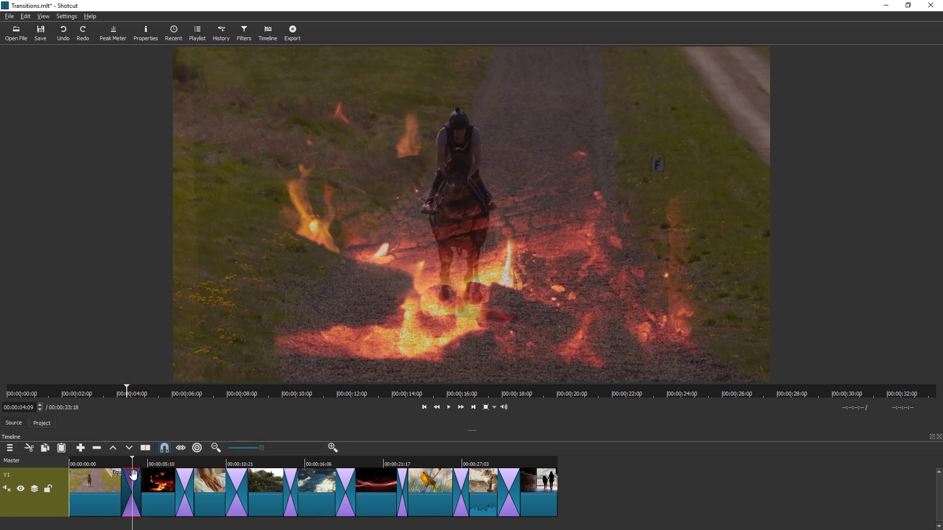
# Save the project and inspect the first transition's settings, leaving its type unchanged
pyautogui.hotkey('ctrl', 's')
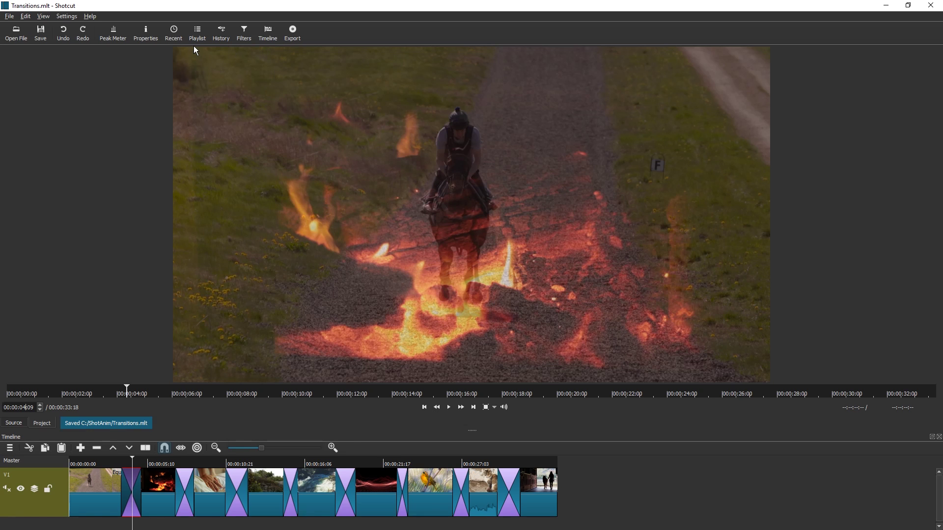
pyautogui.click(145, 33)
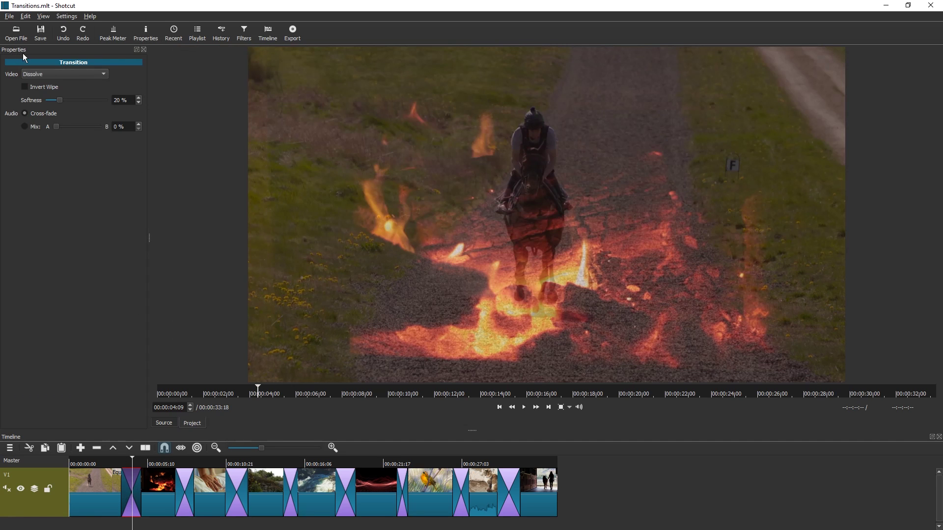
pyautogui.click(78, 73)
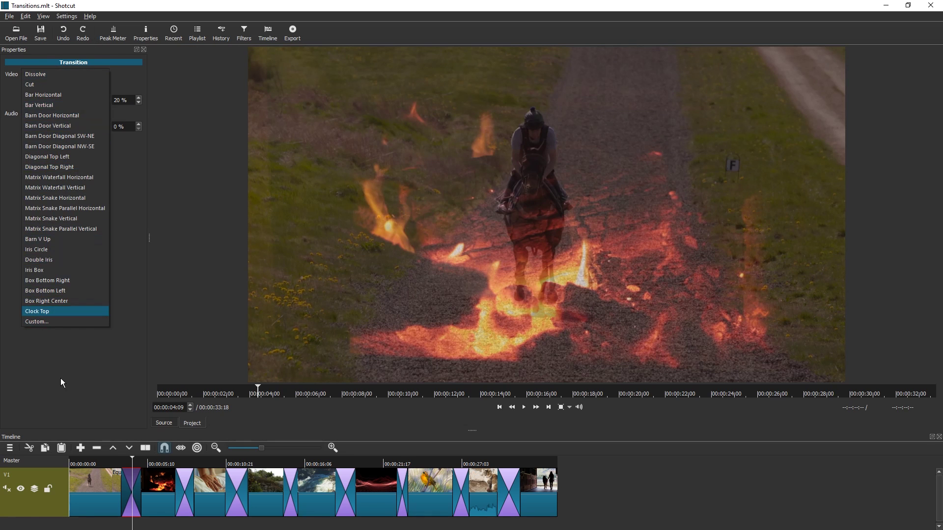
pyautogui.click(61, 383)
# Hide the main toolbar and the panel title bars from the View menu
pyautogui.click(43, 16)
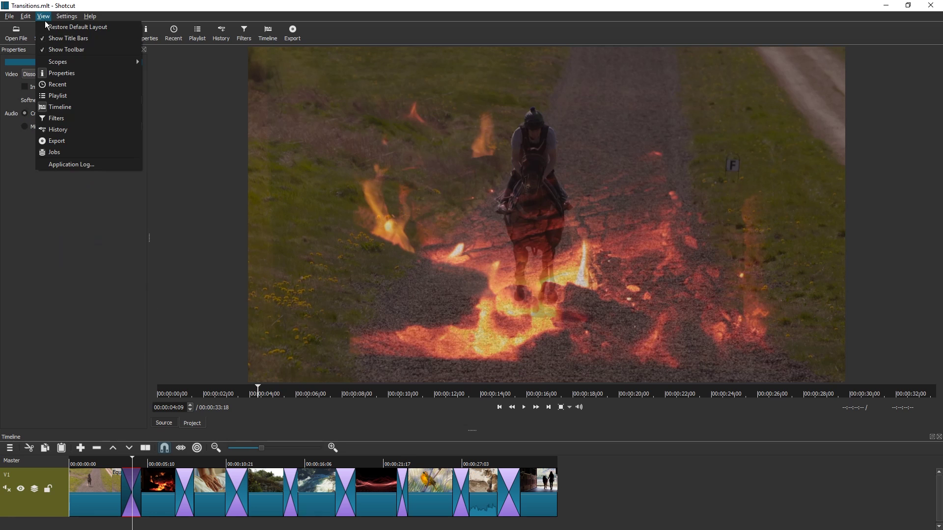
pyautogui.click(54, 37)
pyautogui.click(43, 16)
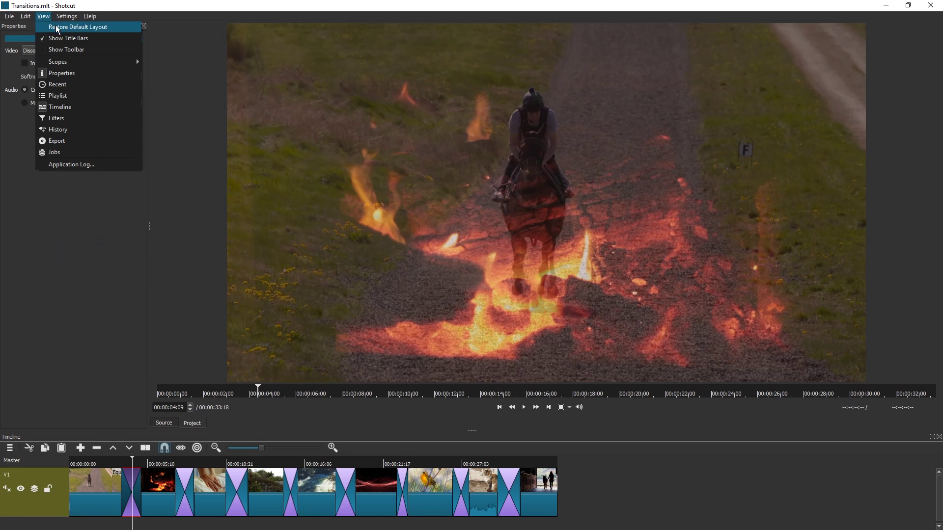
pyautogui.click(61, 37)
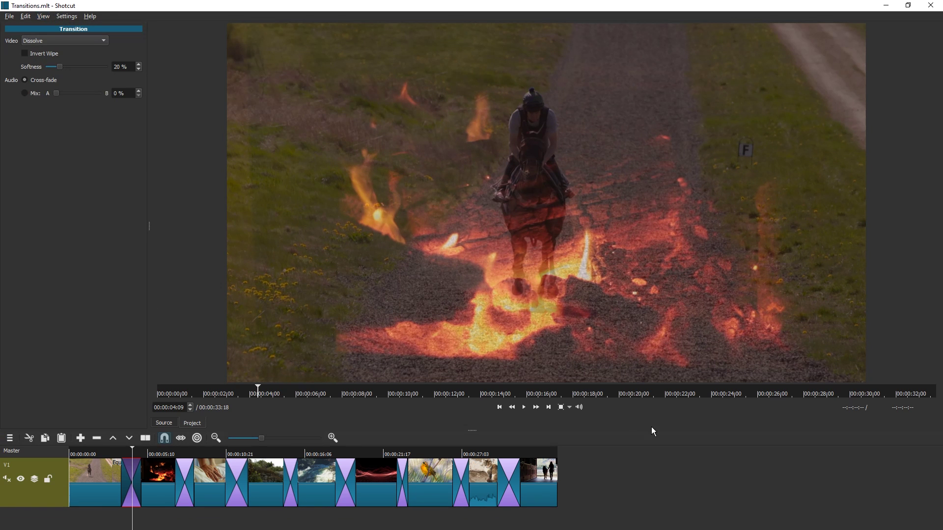
# Preview the first transition and set the fifth transition to Barn Door Diagonal NW-SE
pyautogui.click(120, 454)
pyautogui.press('space')
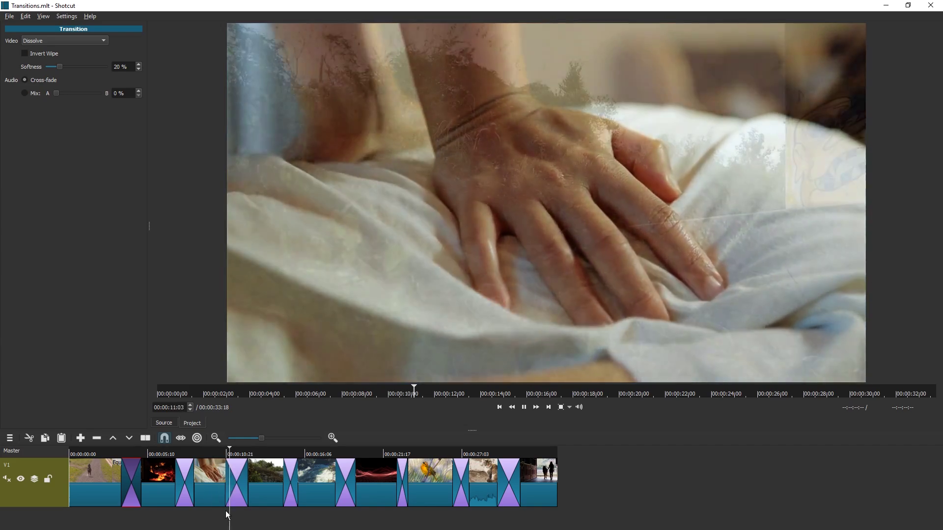
pyautogui.click(117, 453)
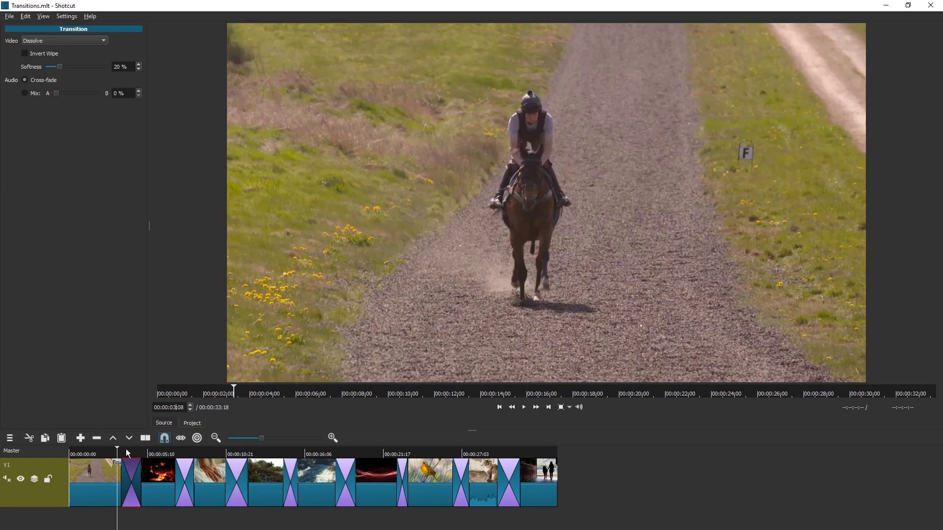
pyautogui.click(64, 40)
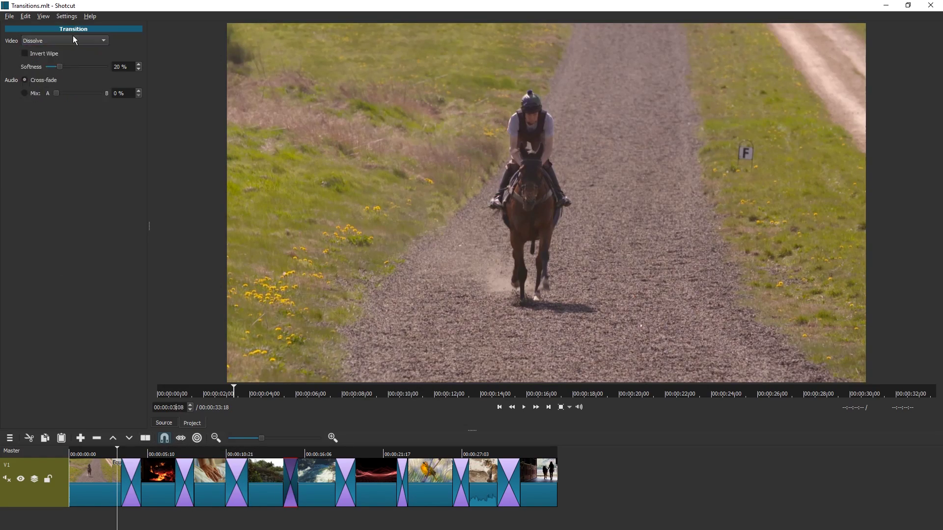
pyautogui.click(99, 41)
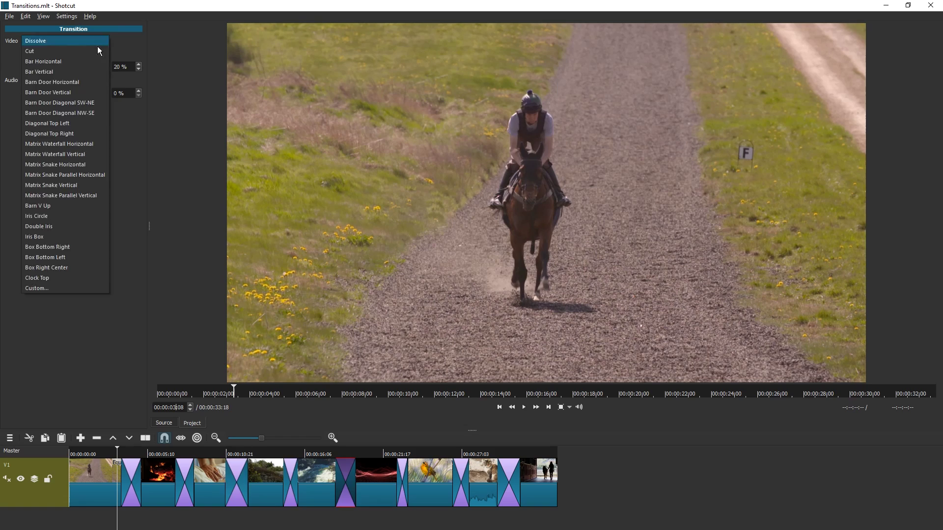
pyautogui.click(91, 113)
pyautogui.click(63, 40)
pyautogui.click(90, 113)
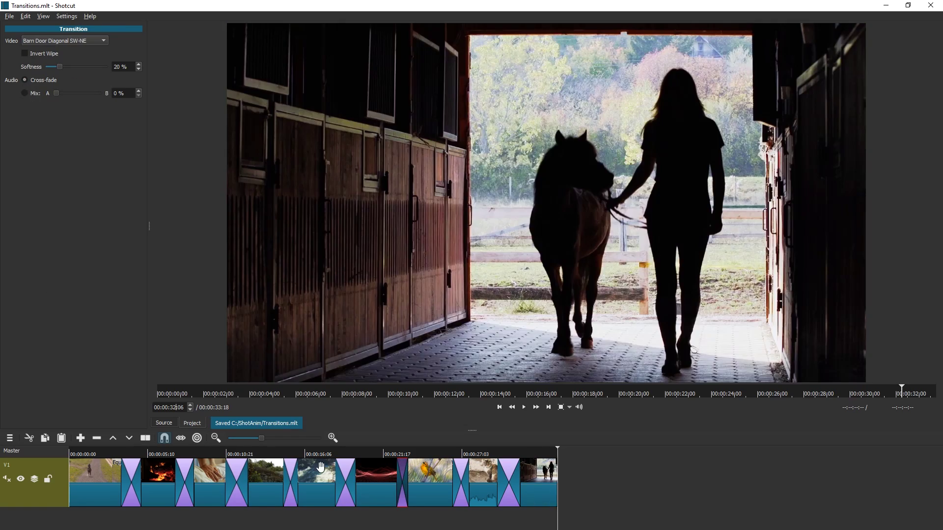
# Append more clips at the timeline end and reposition the massage clip
pyautogui.click(220, 488)
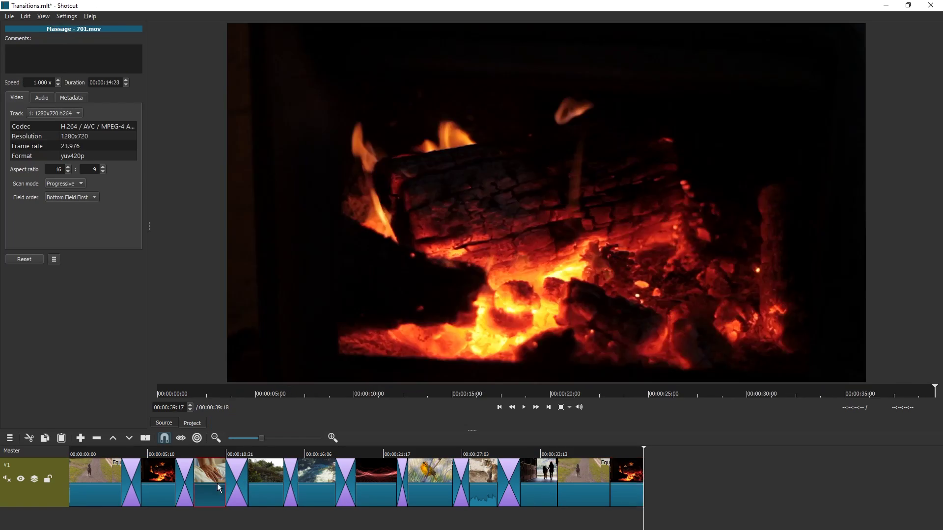
pyautogui.press('a')
pyautogui.press('a')
pyautogui.press('a')
pyautogui.press('a')
pyautogui.press('a')
pyautogui.press('a')
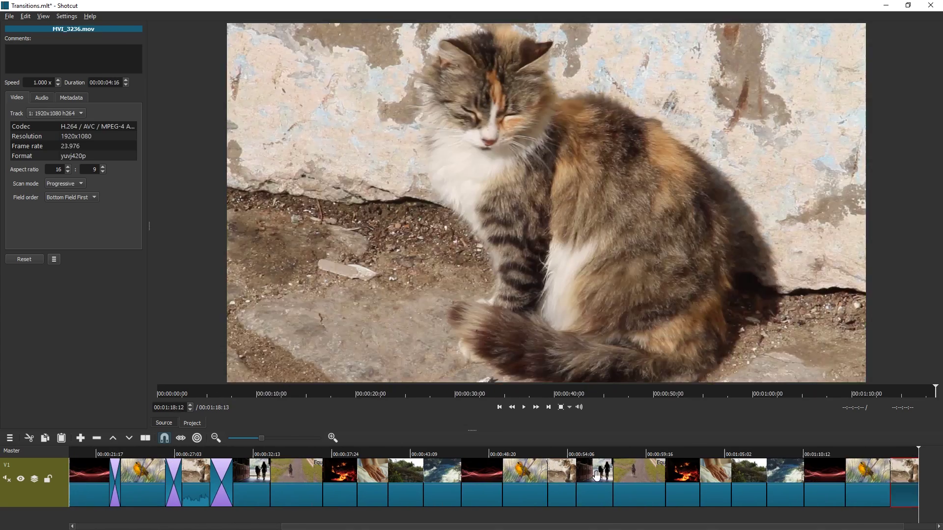
pyautogui.click(257, 478)
pyautogui.moveTo(364, 479); pyautogui.dragTo(292, 471)
pyautogui.press('-')
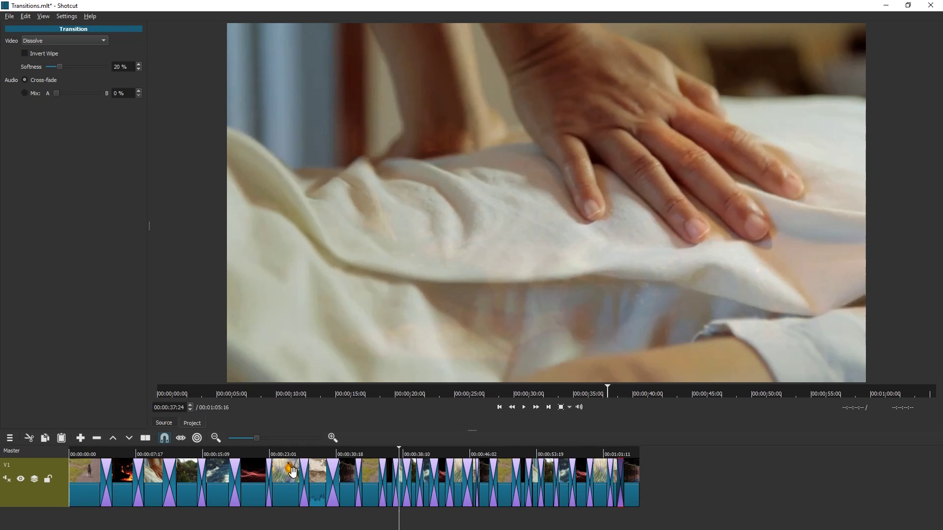
# Set transitions to Matrix Waterfall Vertical and Matrix Snake Parallel Horizontal, saving the project
pyautogui.click(64, 40)
pyautogui.click(64, 135)
pyautogui.press('+')
pyautogui.hotkey('ctrl', 's')
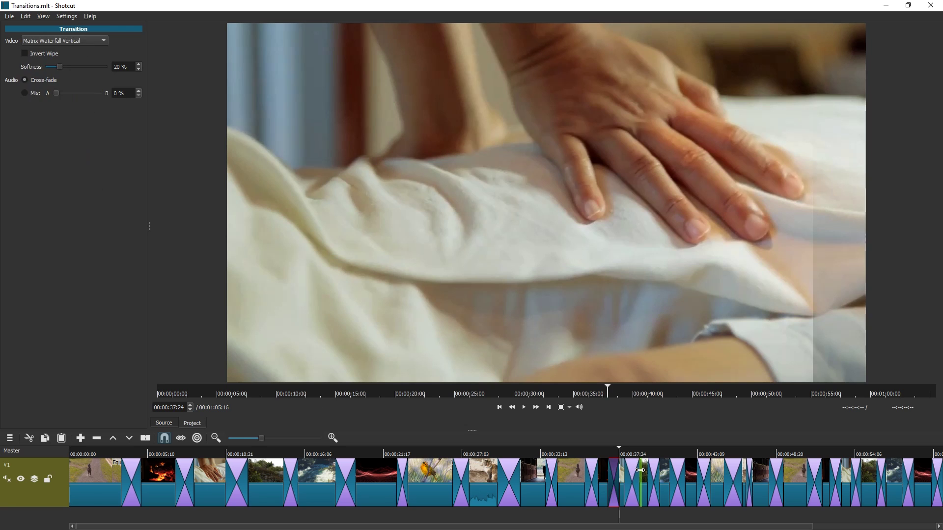
pyautogui.click(654, 479)
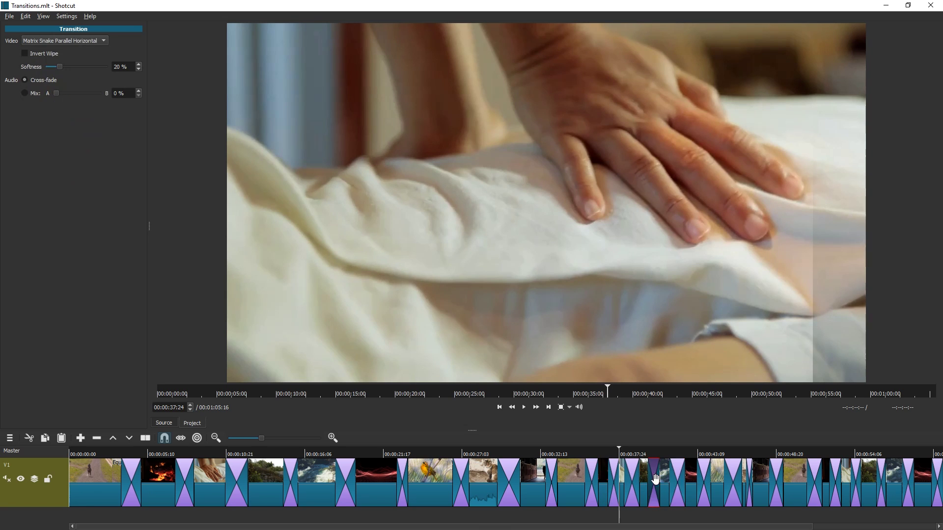
pyautogui.click(677, 479)
pyautogui.click(64, 40)
pyautogui.click(94, 179)
# Set a later transition to Box Bottom Left and remove the trailing extra clips
pyautogui.click(733, 479)
pyautogui.click(777, 479)
pyautogui.click(64, 41)
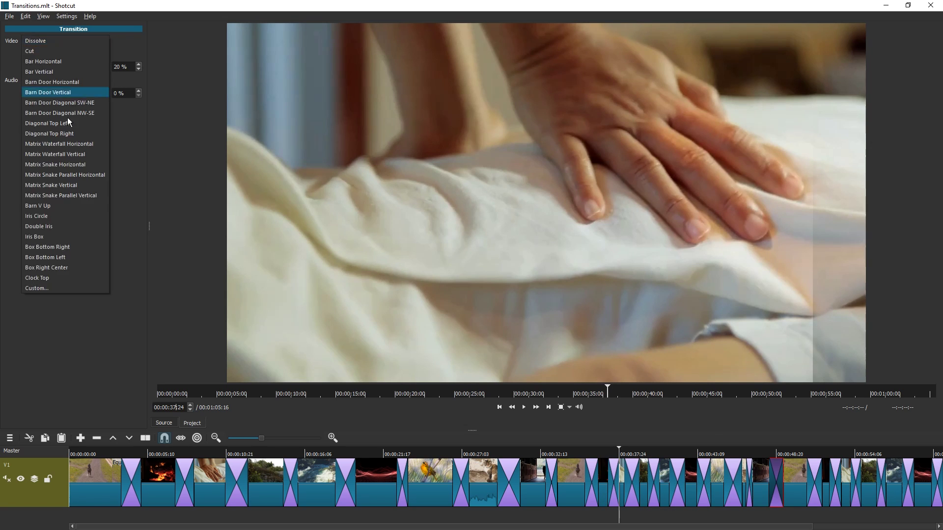
pyautogui.click(47, 258)
pyautogui.click(835, 479)
pyautogui.click(856, 479)
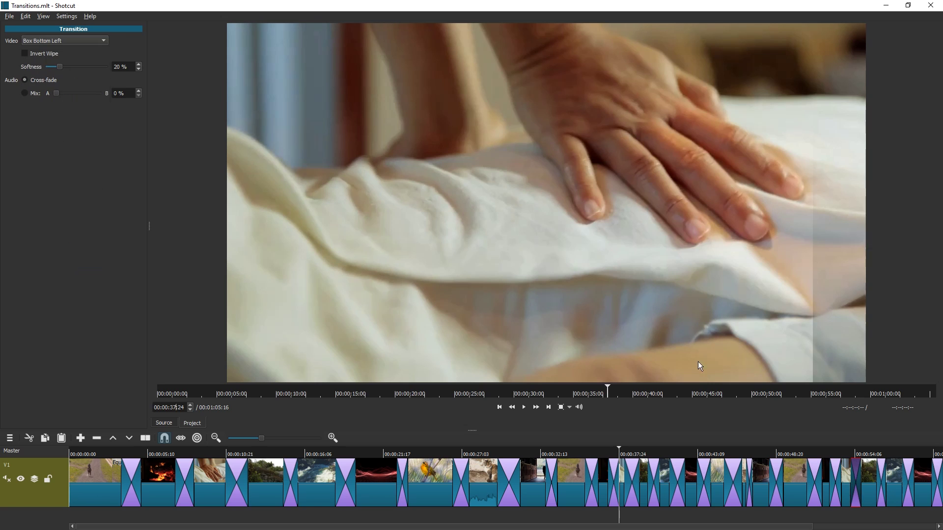
pyautogui.press('-')
pyautogui.click(631, 503)
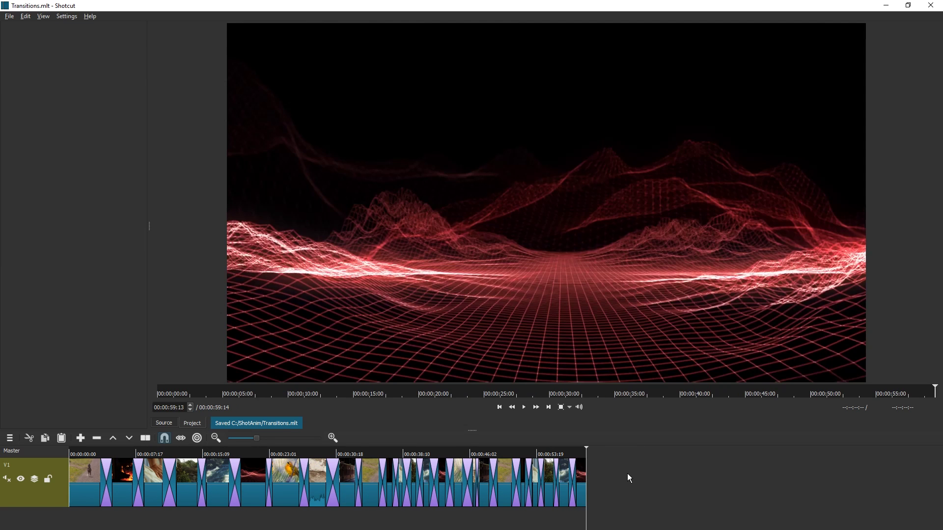
pyautogui.press('Home')
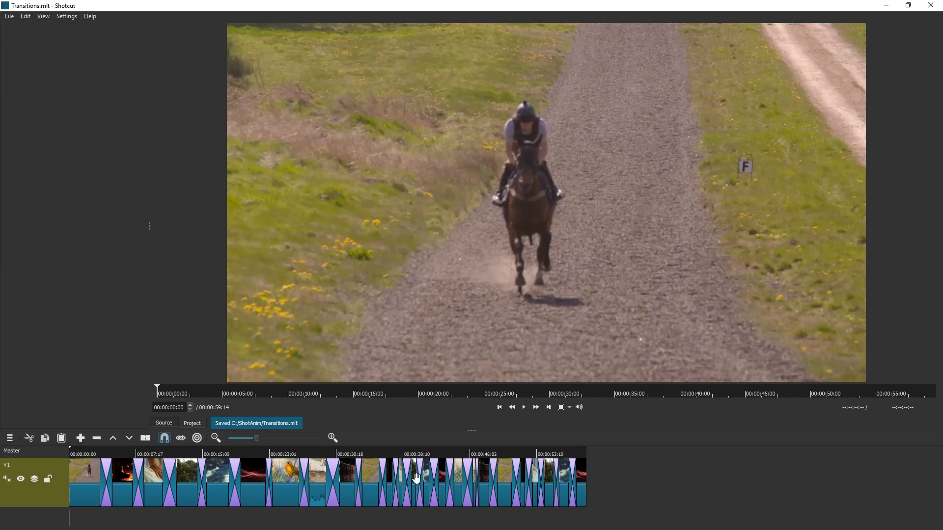
pyautogui.click(106, 475)
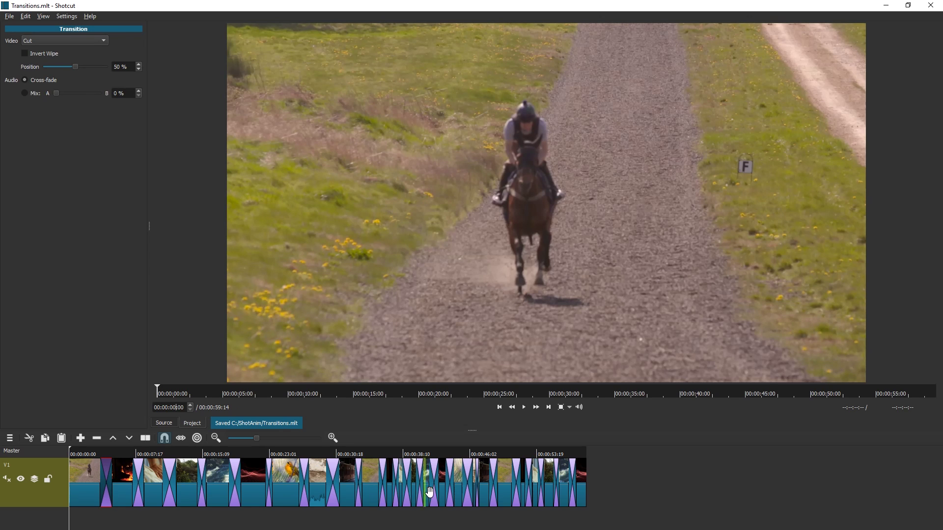
pyautogui.click(94, 38)
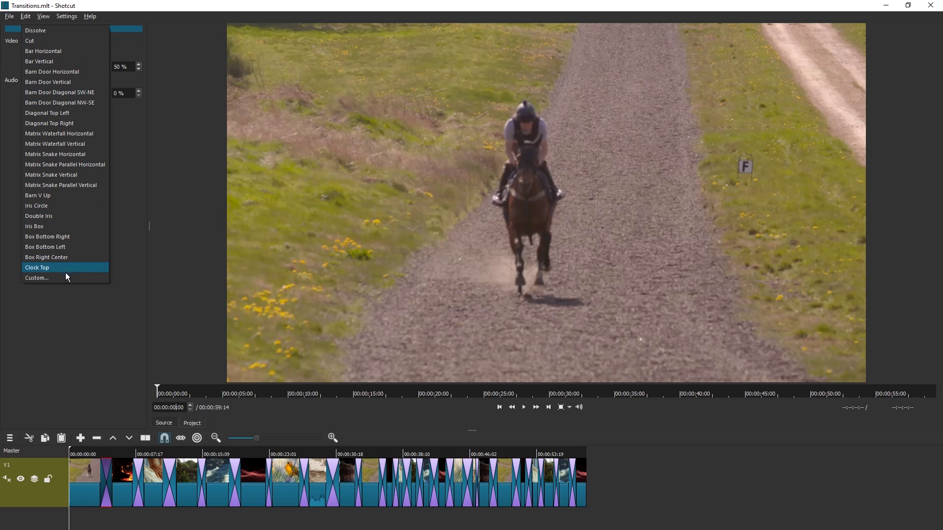
pyautogui.click(58, 300)
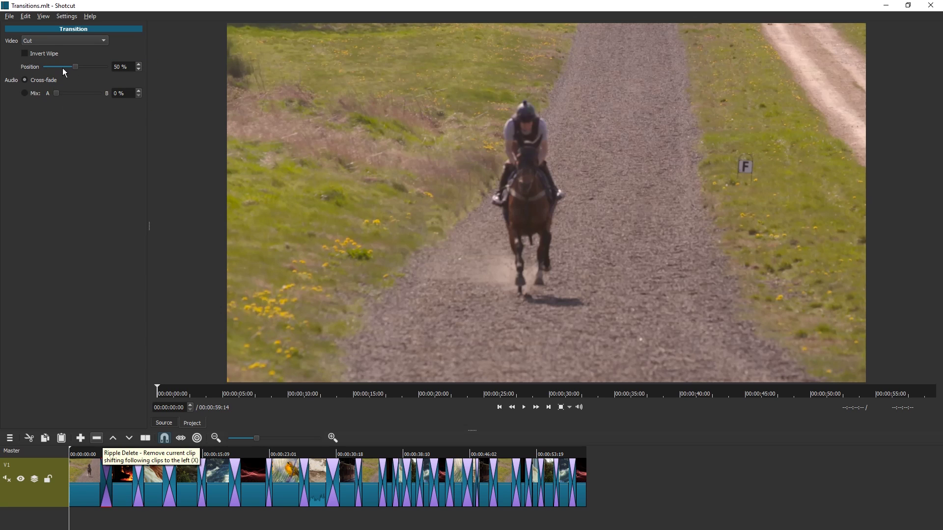
pyautogui.hotkey('alt', 'Right')
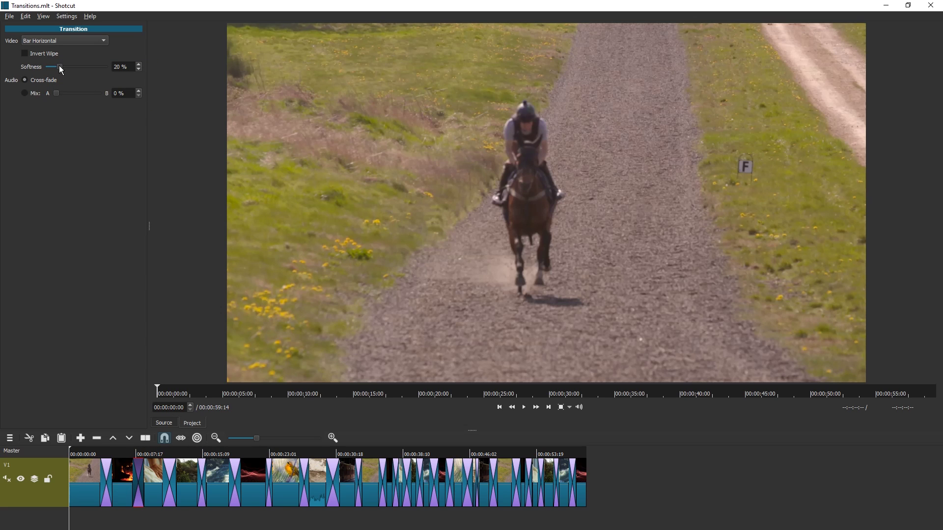
pyautogui.hotkey('alt', 'Left')
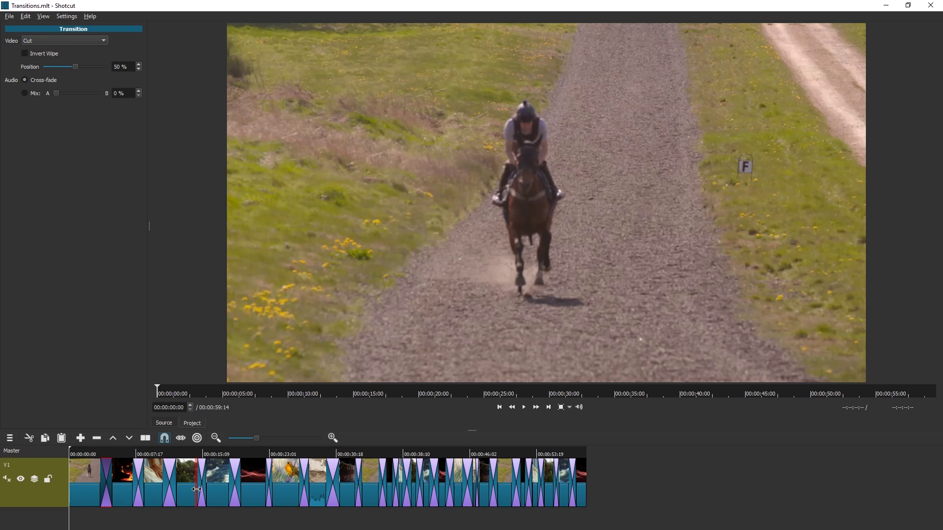
pyautogui.hotkey('ctrl', 's')
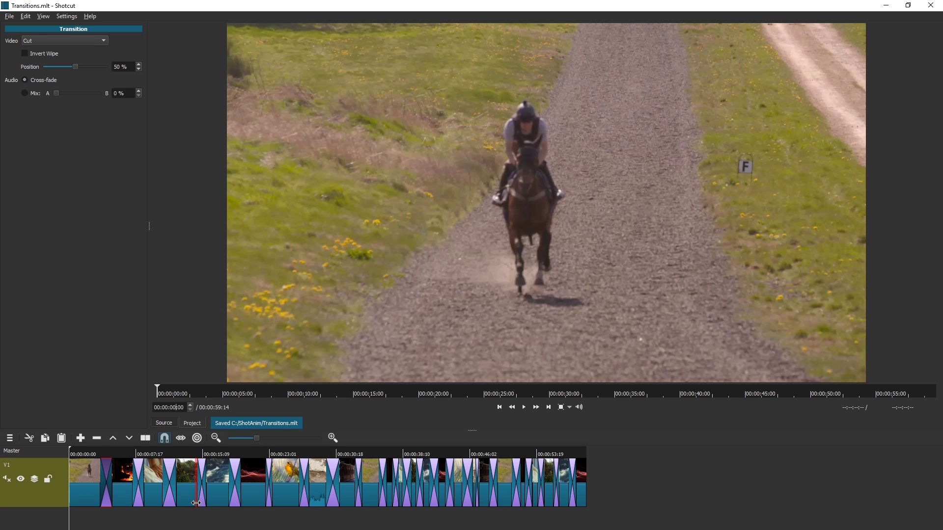
pyautogui.press('space')
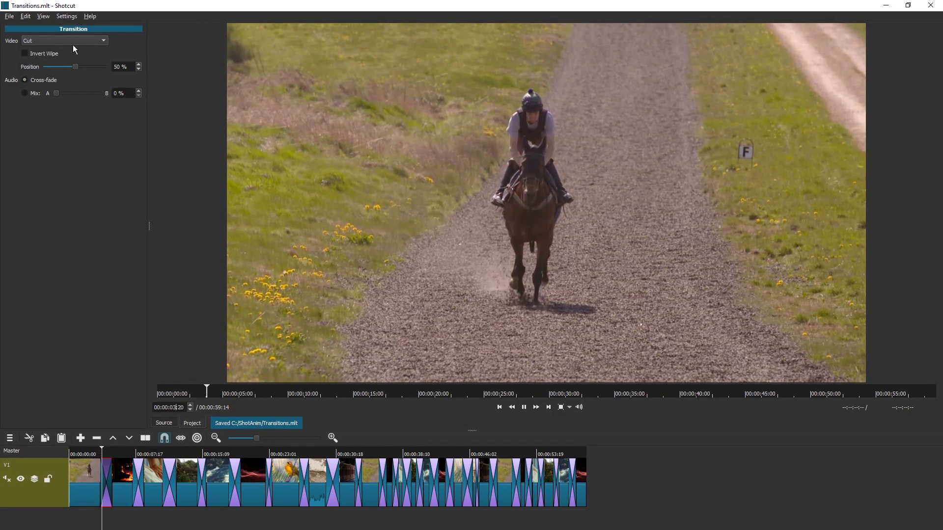
pyautogui.press('space')
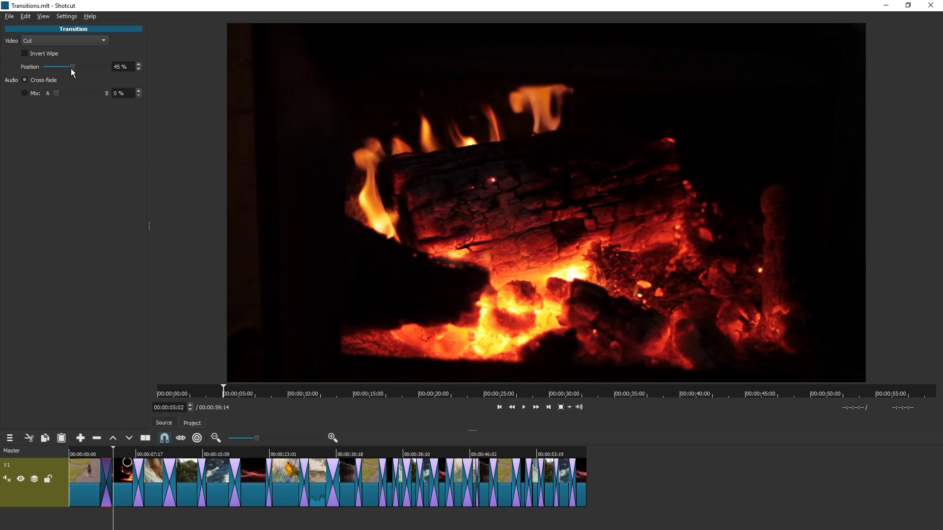
pyautogui.click(69, 43)
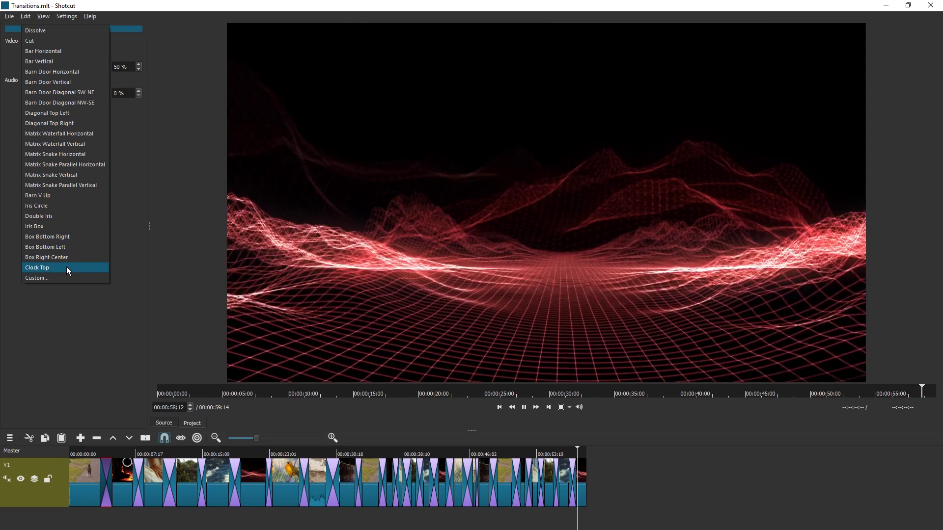
# Keep the Cut, then preview the Clock Top transition with softness dropped to 0%
pyautogui.click(59, 314)
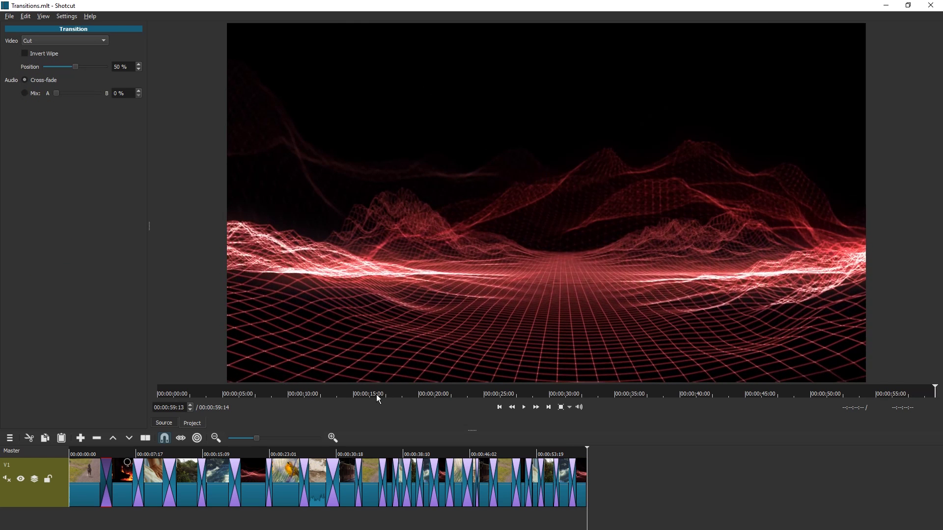
pyautogui.click(572, 482)
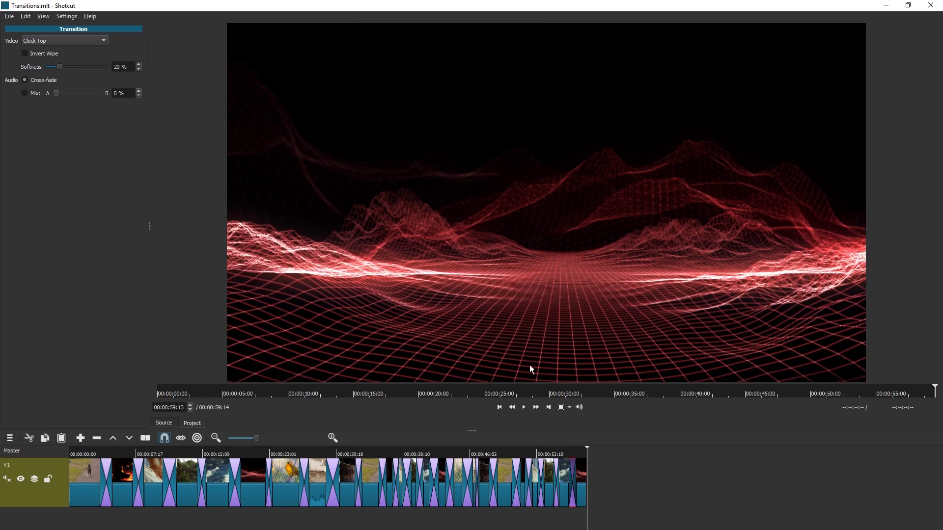
pyautogui.click(564, 454)
pyautogui.press('space')
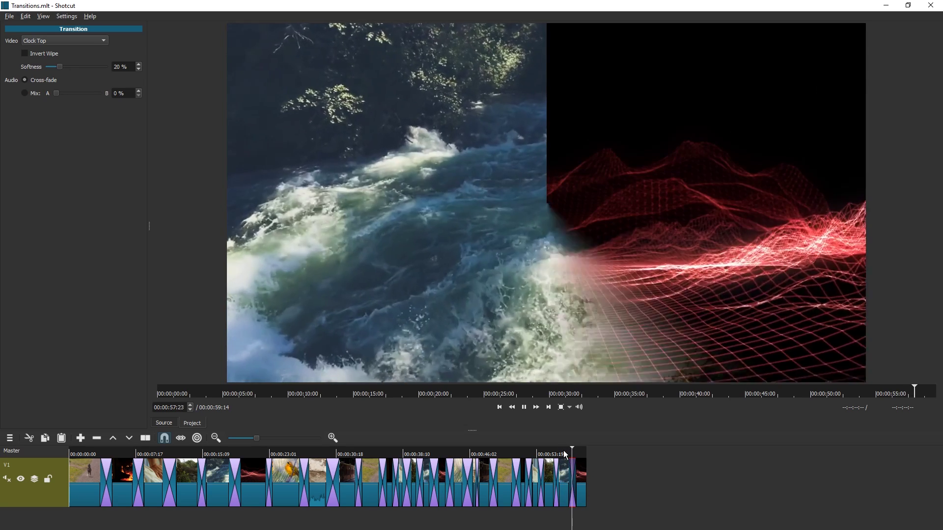
pyautogui.click(564, 455)
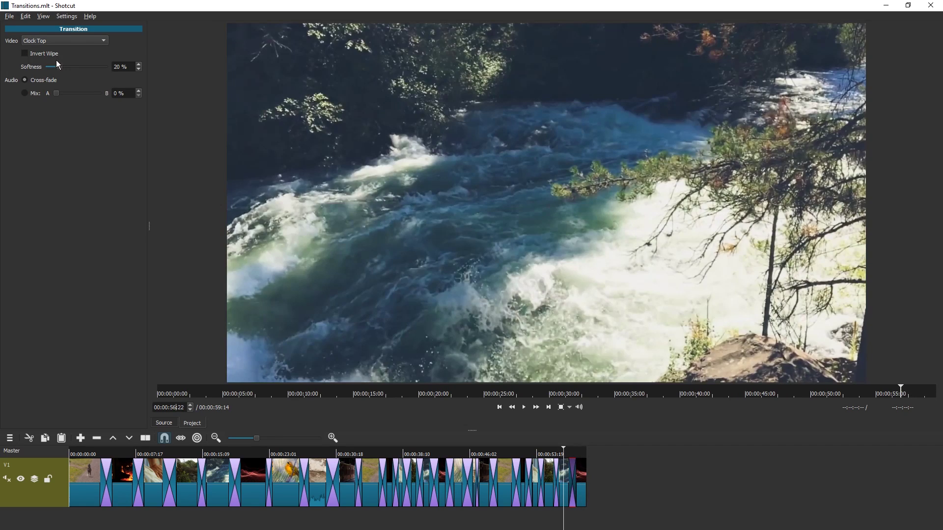
pyautogui.moveTo(59, 70); pyautogui.dragTo(47, 69)
pyautogui.press('space')
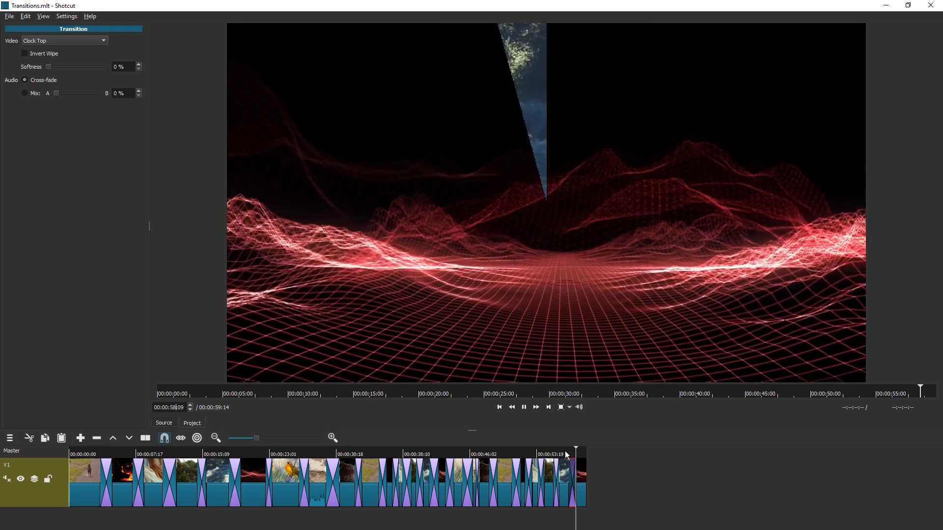
# Raise the Clock Top wipe's softness to 100% and replay it
pyautogui.click(564, 450)
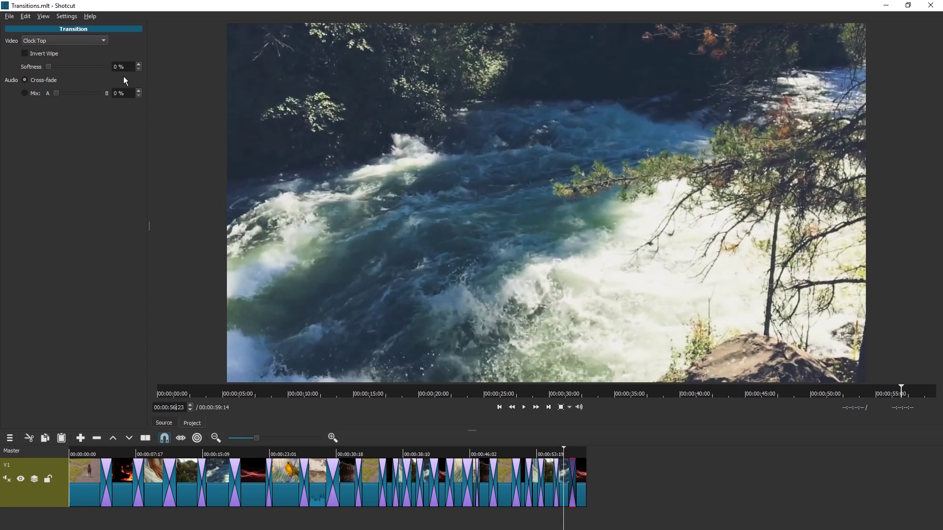
pyautogui.moveTo(51, 69); pyautogui.dragTo(108, 69)
pyautogui.press('space')
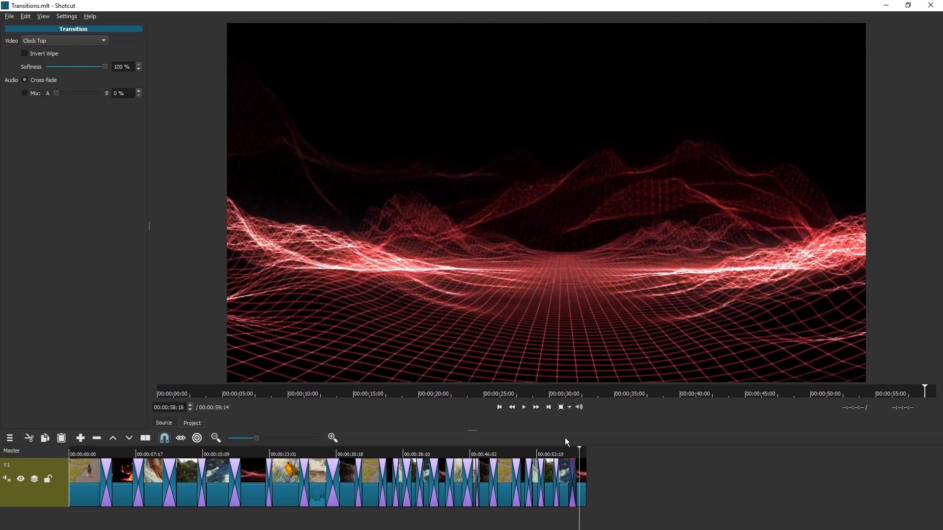
pyautogui.click(567, 451)
pyautogui.press('space')
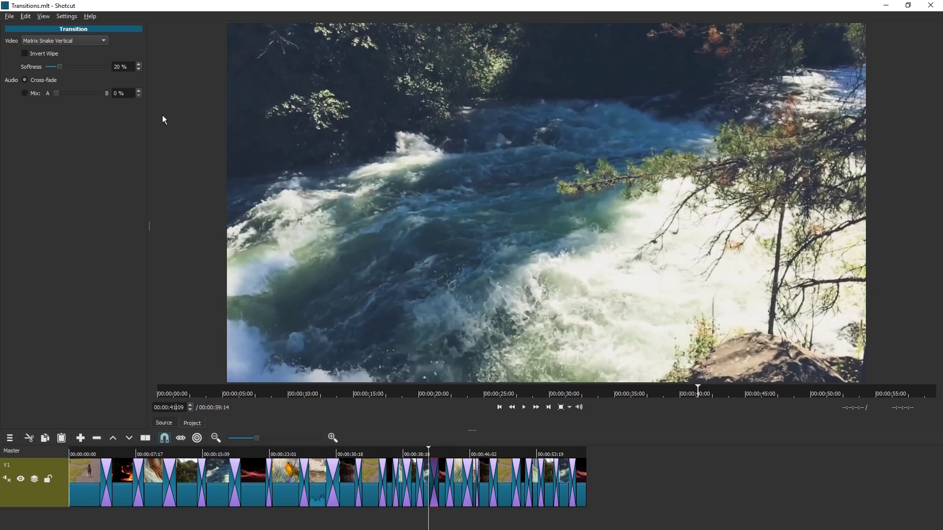
# Preview the Matrix Snake Vertical wipe, then set its softness to 100% and replay it
pyautogui.press('space')
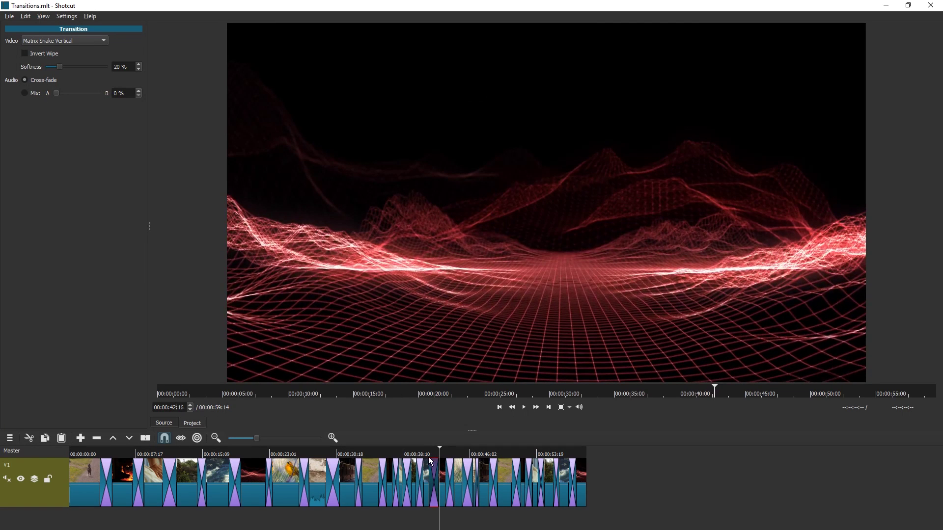
pyautogui.moveTo(429, 454); pyautogui.dragTo(428, 455)
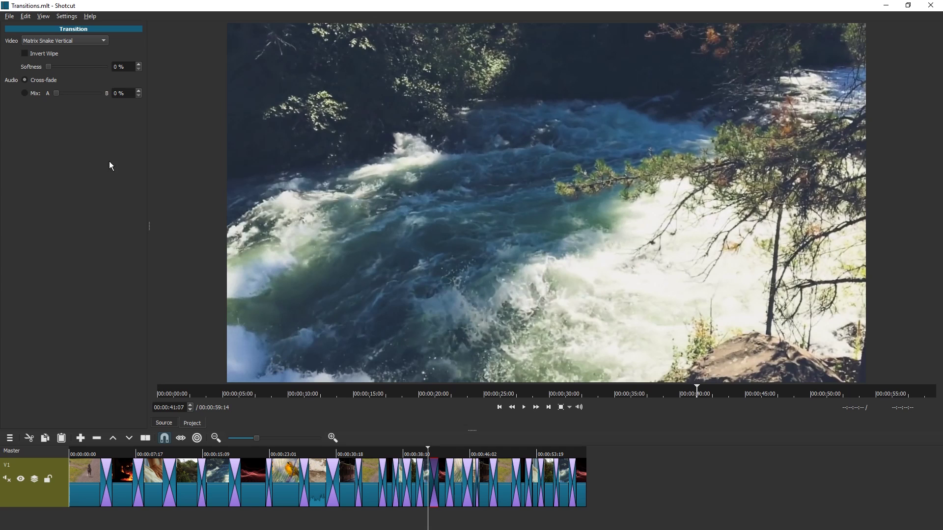
pyautogui.press('space')
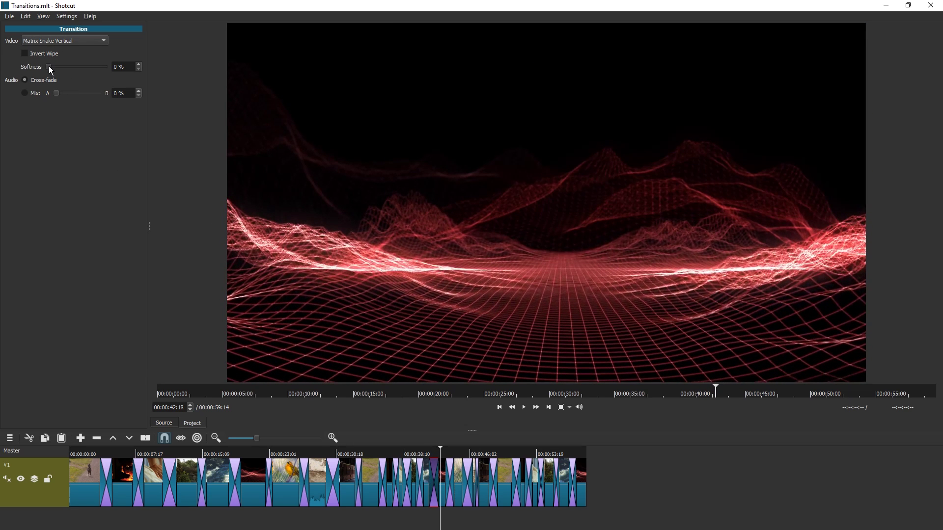
pyautogui.click(426, 455)
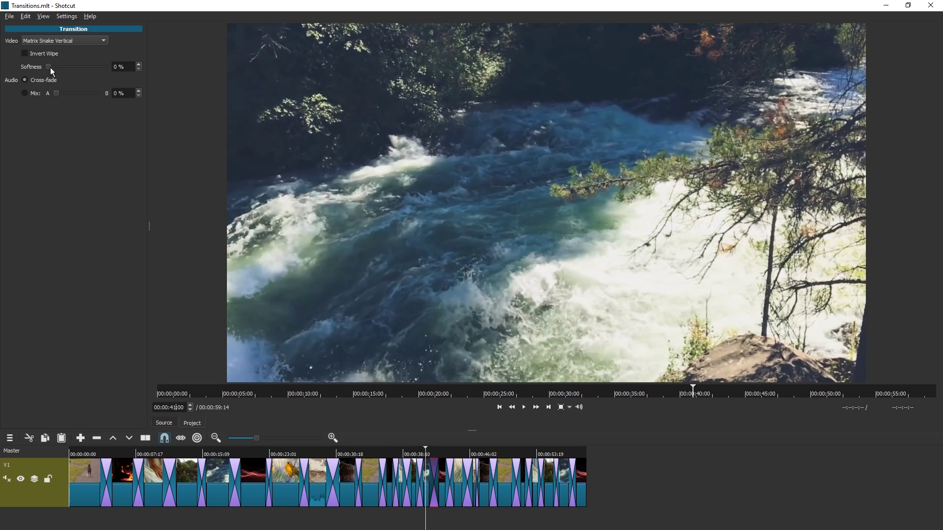
pyautogui.moveTo(50, 67); pyautogui.dragTo(125, 69)
pyautogui.press('space')
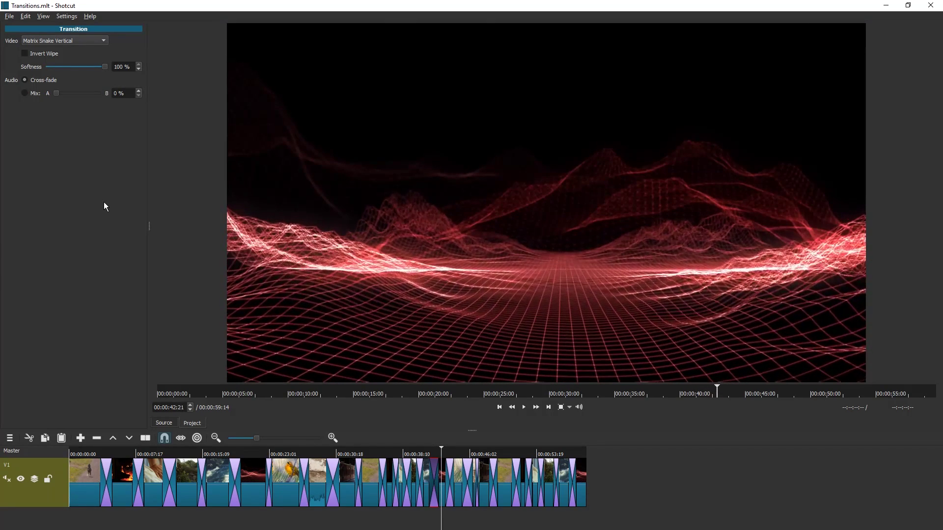
pyautogui.click(376, 455)
# Reduce the horse-to-fire Matrix Waterfall Horizontal wipe's softness and preview the hard edge
pyautogui.click(383, 474)
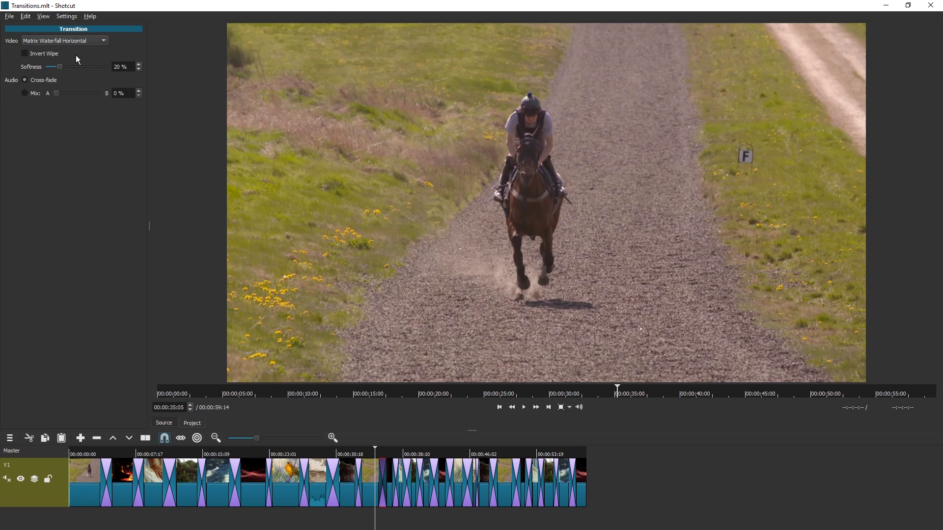
pyautogui.press('space')
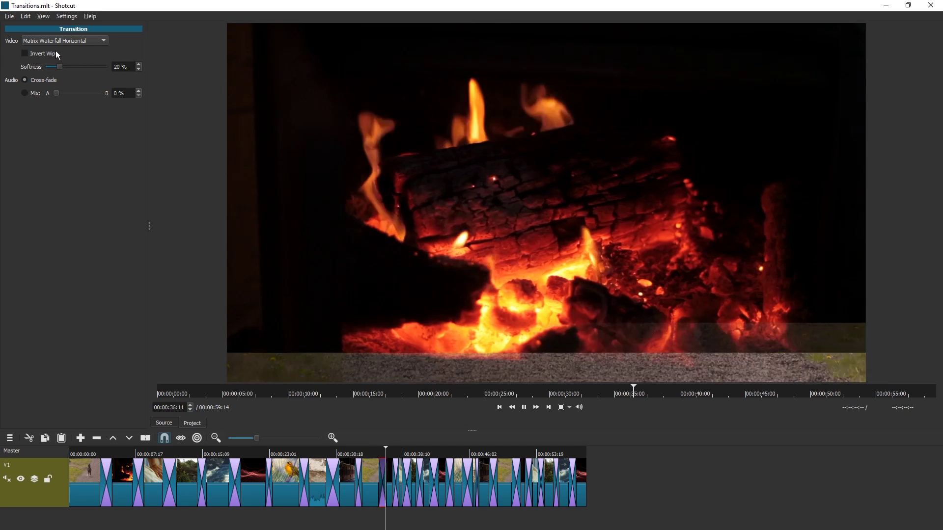
pyautogui.click(374, 450)
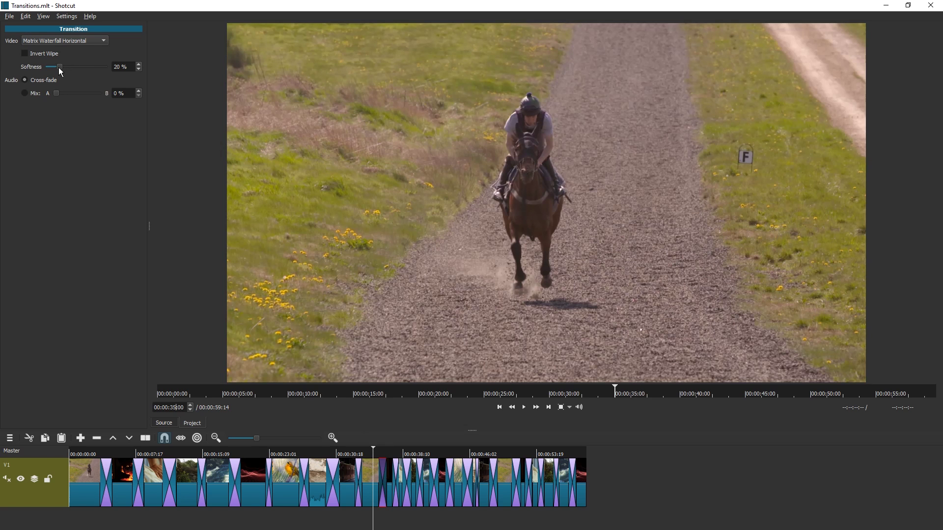
pyautogui.moveTo(59, 67); pyautogui.dragTo(58, 69)
pyautogui.press('space')
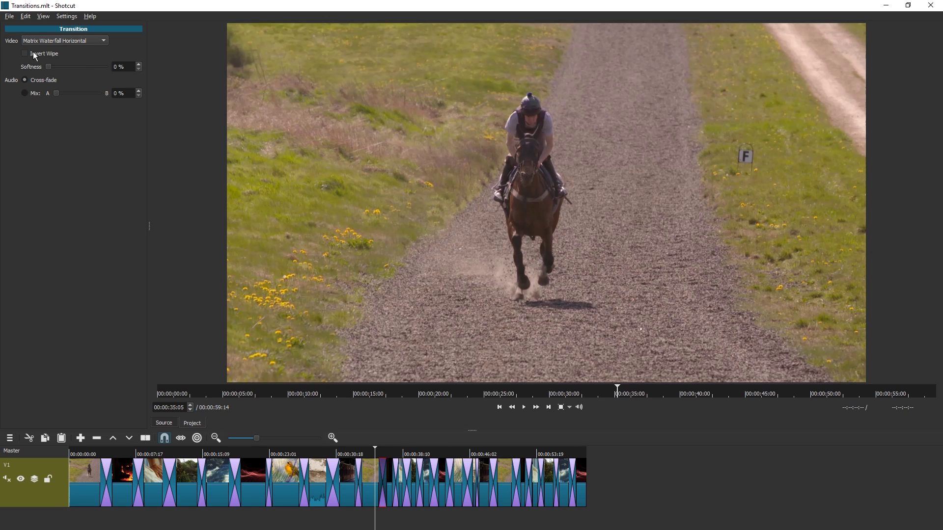
pyautogui.press('space')
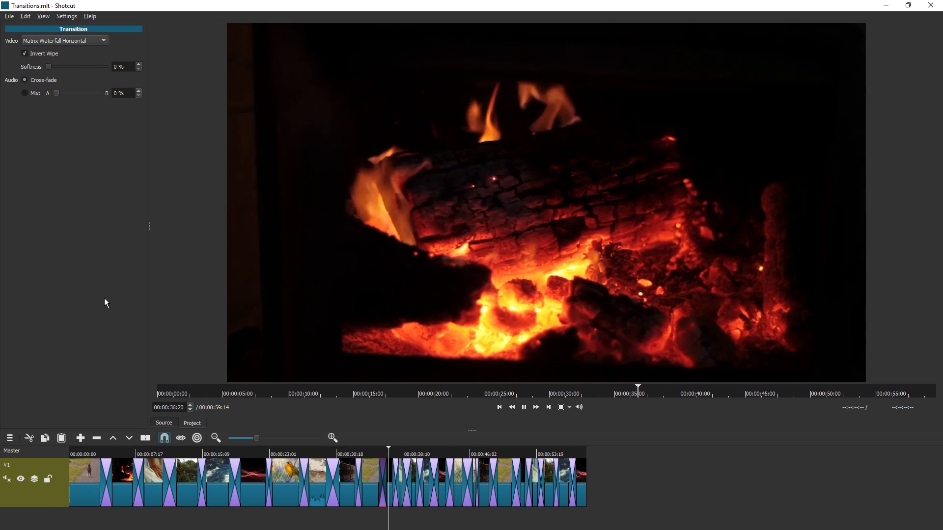
pyautogui.press('space')
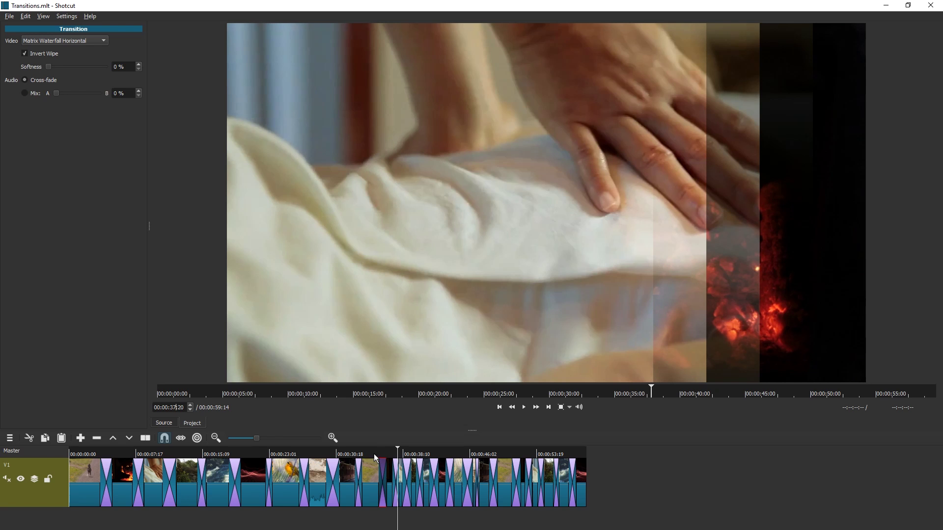
pyautogui.moveTo(344, 456); pyautogui.dragTo(326, 456)
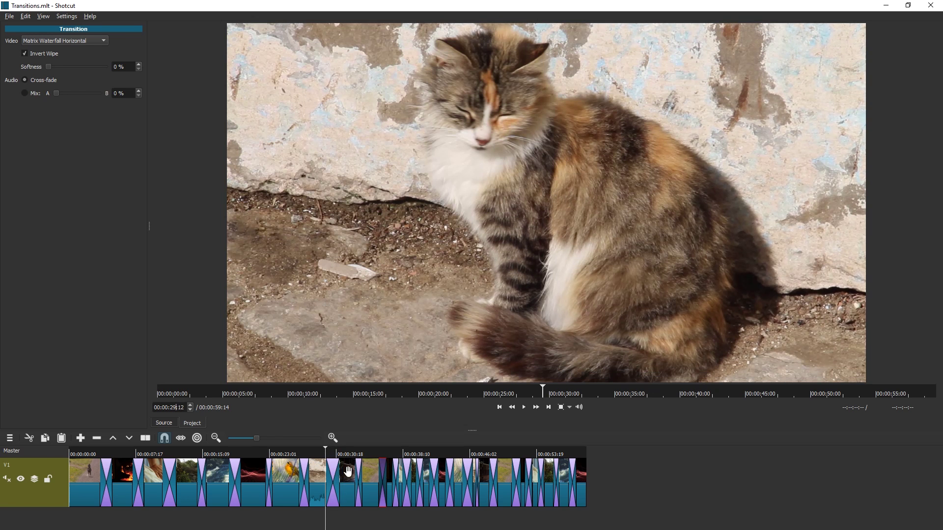
# Preview the cat-to-barn Diagonal Top Left wipe with its softness at 0%
pyautogui.click(348, 471)
pyautogui.click(332, 471)
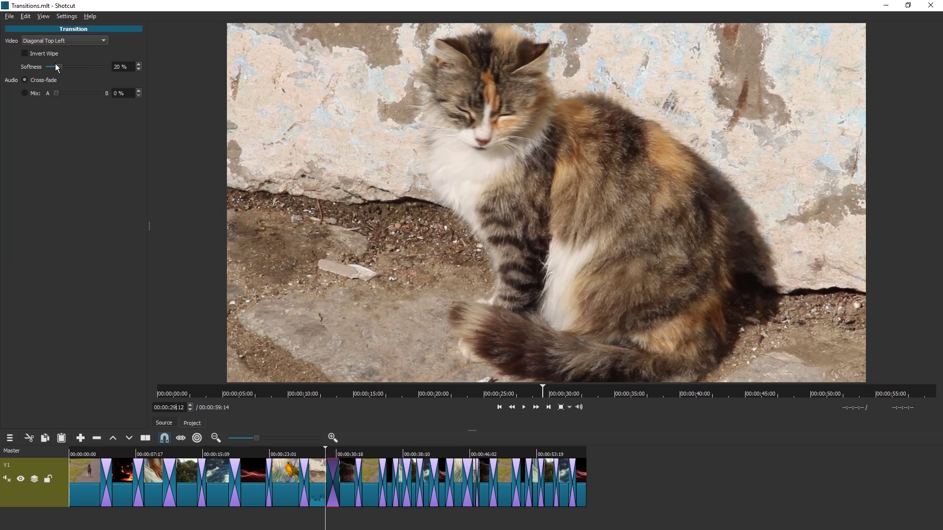
pyautogui.press('space')
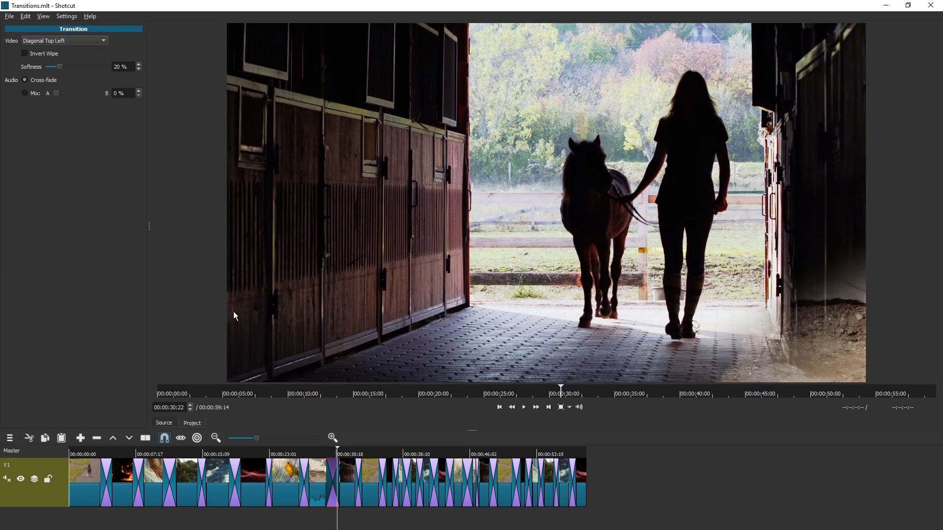
pyautogui.click(325, 456)
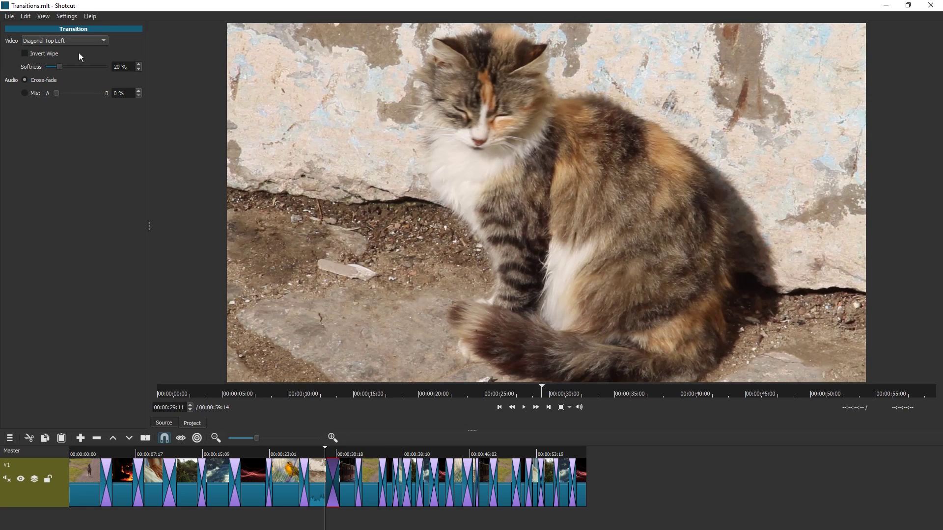
pyautogui.moveTo(61, 69); pyautogui.dragTo(47, 69)
pyautogui.press('space')
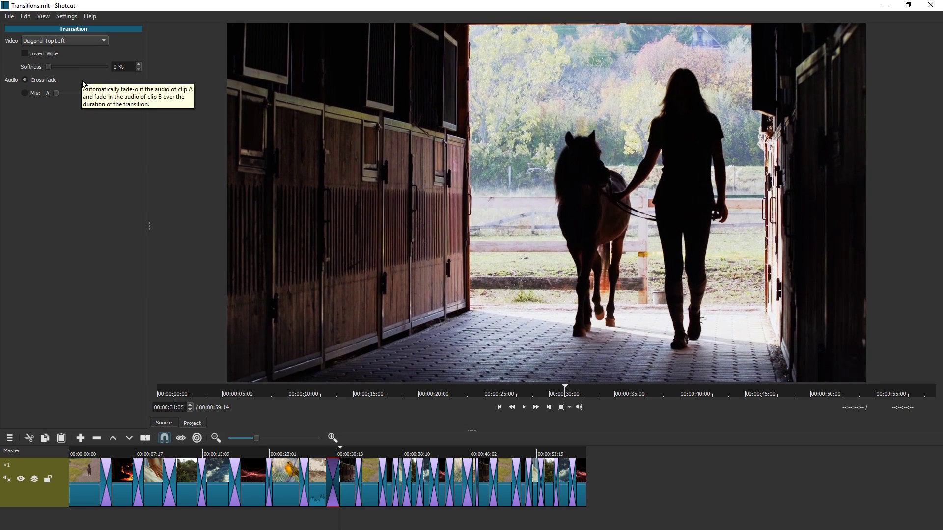
# Raise the Diagonal Top Left wipe's softness to 100%, invert it, and replay
pyautogui.moveTo(49, 67); pyautogui.dragTo(223, 90)
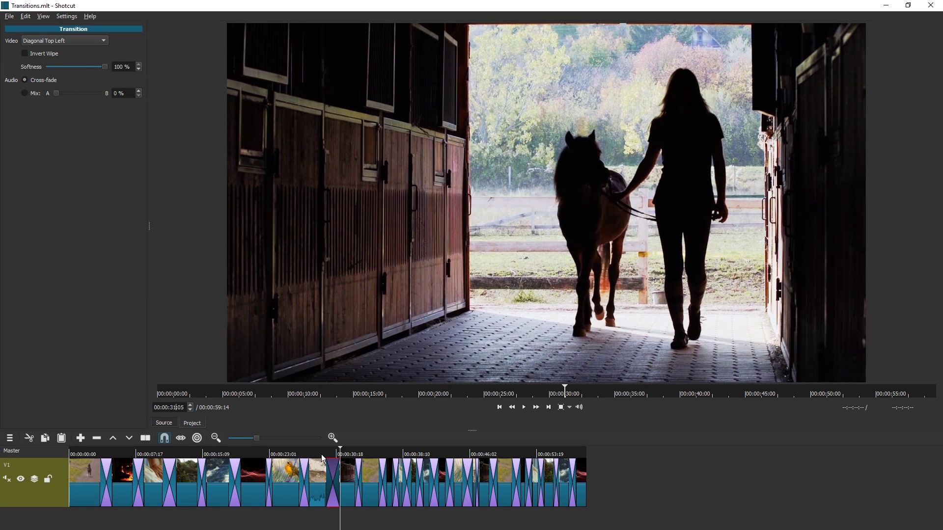
pyautogui.click(324, 456)
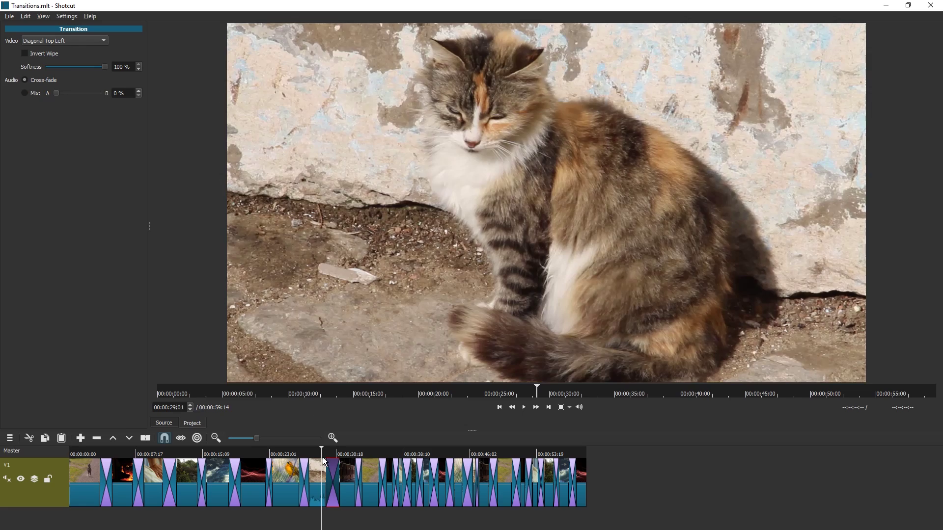
pyautogui.press('space')
pyautogui.press('space')
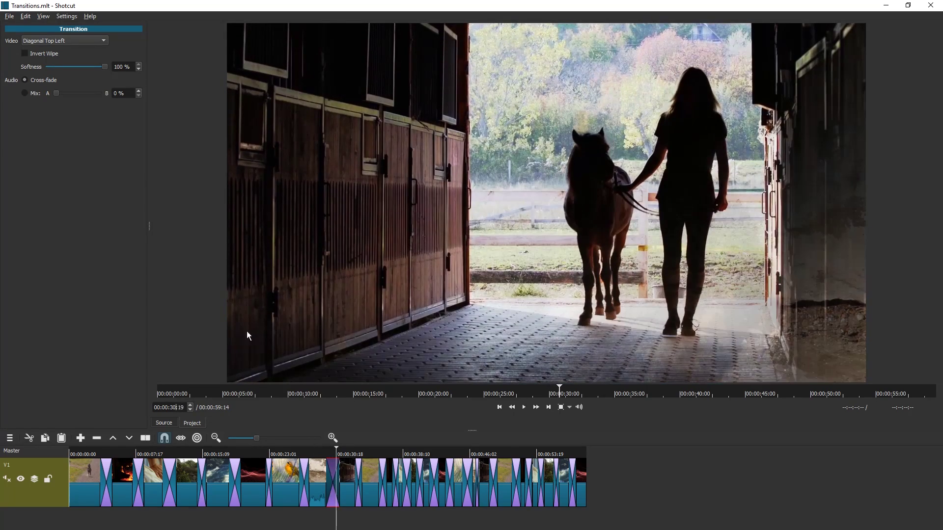
pyautogui.click(25, 54)
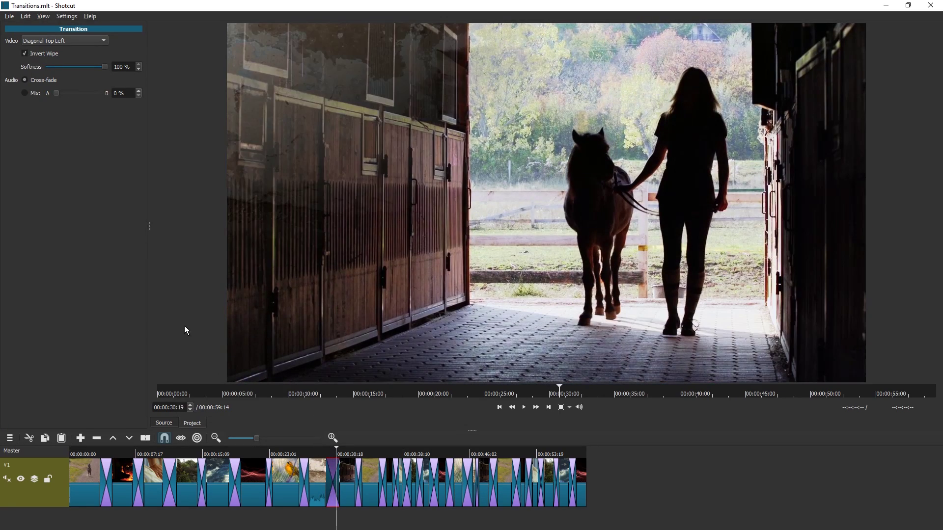
pyautogui.click(325, 457)
pyautogui.press('space')
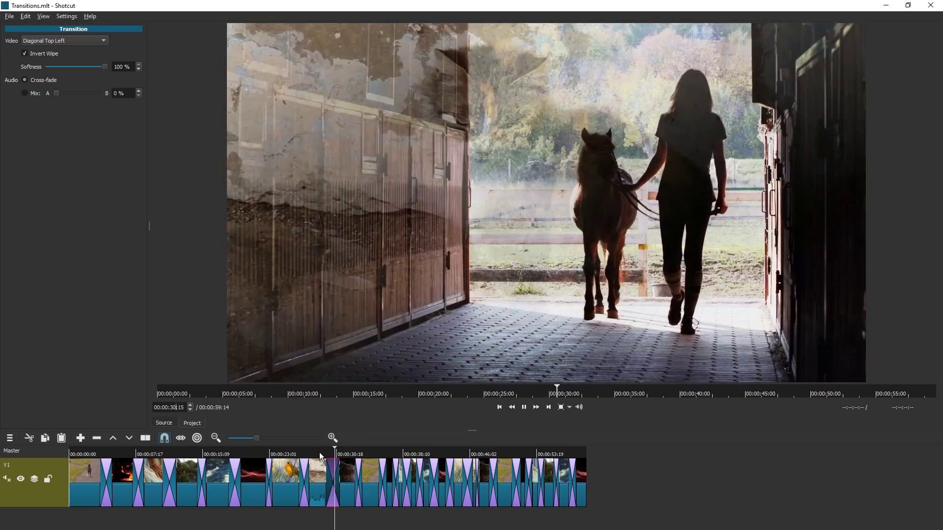
# Append FIRE_PLACE.mov and overlap it onto the horse clip to create a dissolve
pyautogui.press('a')
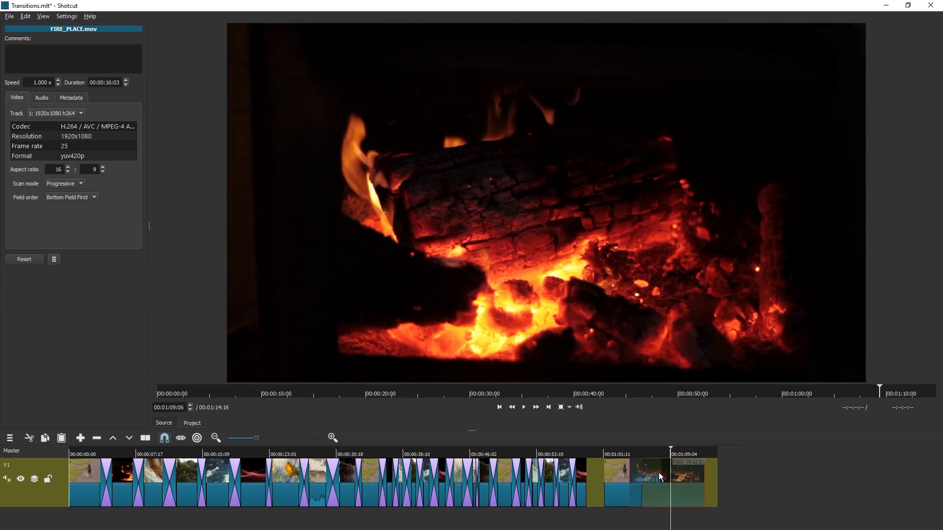
pyautogui.moveTo(659, 472); pyautogui.dragTo(646, 477)
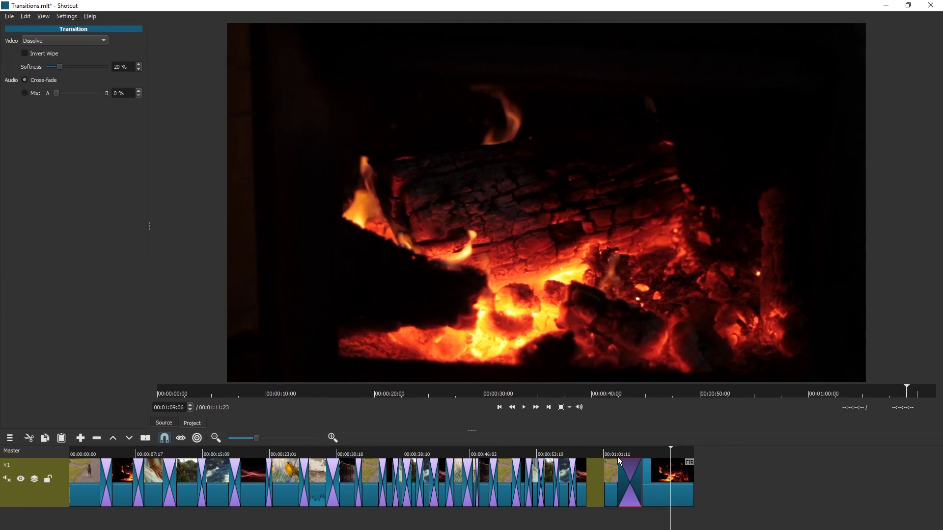
pyautogui.click(619, 456)
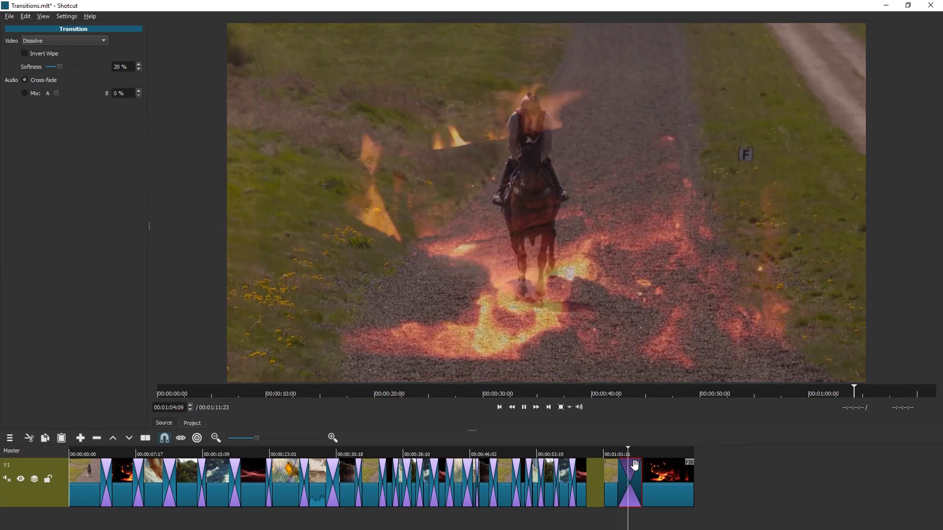
pyautogui.click(632, 469)
pyautogui.press('=')
pyautogui.press('Down')
pyautogui.press('Up')
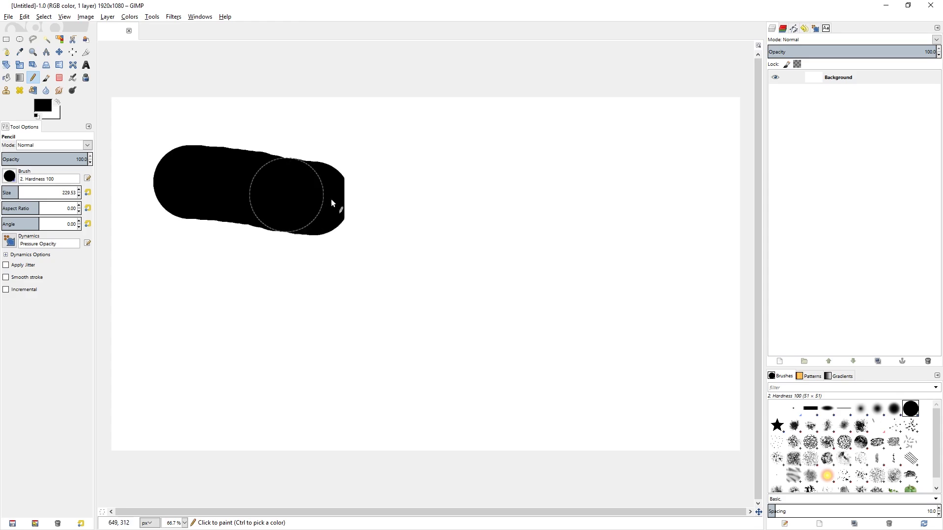
# Draw the T's bar and stem, the u, and the two crossing strokes of the x
pyautogui.moveTo(331, 199); pyautogui.dragTo(378, 197)
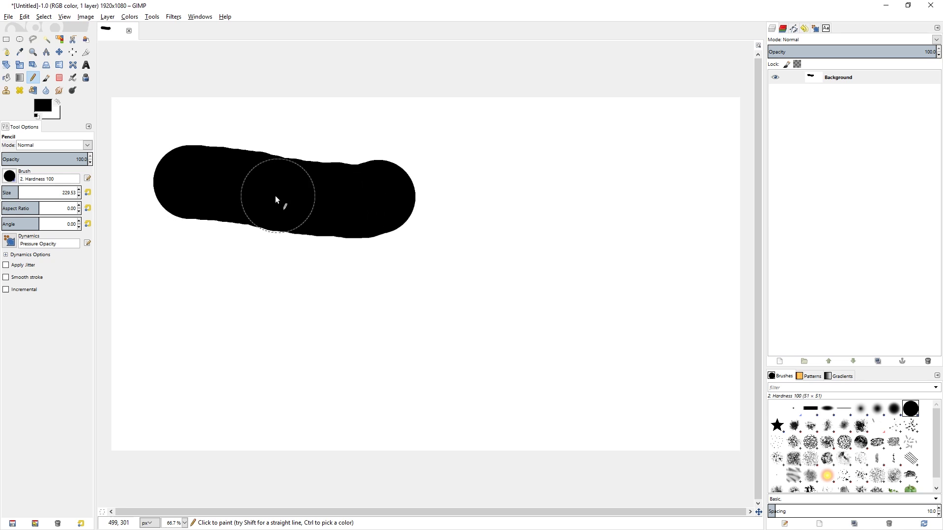
pyautogui.moveTo(275, 195); pyautogui.dragTo(264, 383)
pyautogui.click(412, 280)
pyautogui.moveTo(412, 279)
pyautogui.mouseDown()
pyautogui.moveTo(475, 400)
pyautogui.moveTo(522, 355)
pyautogui.moveTo(523, 263)
pyautogui.mouseUp()
pyautogui.moveTo(589, 231); pyautogui.dragTo(686, 371)
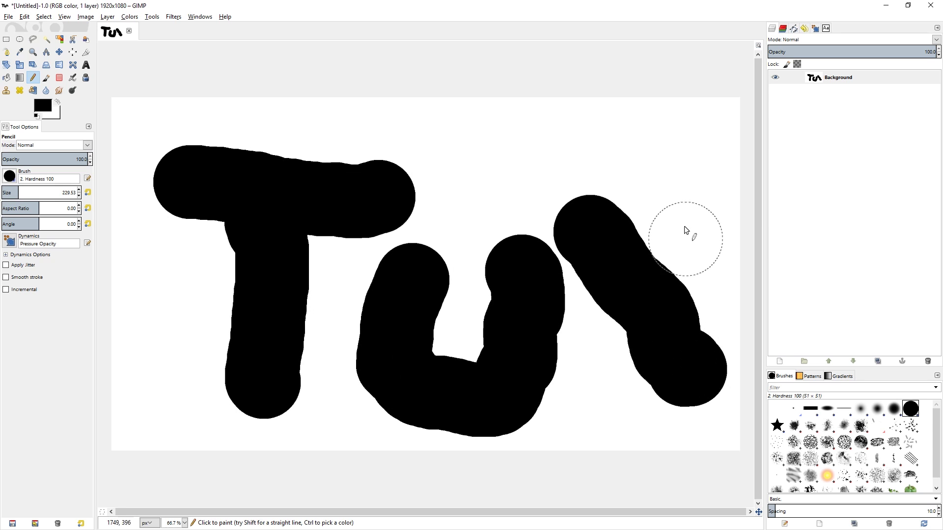
pyautogui.moveTo(705, 219)
pyautogui.mouseDown()
pyautogui.moveTo(688, 246)
pyautogui.moveTo(621, 301)
pyautogui.moveTo(611, 355)
pyautogui.moveTo(588, 379)
pyautogui.mouseUp()
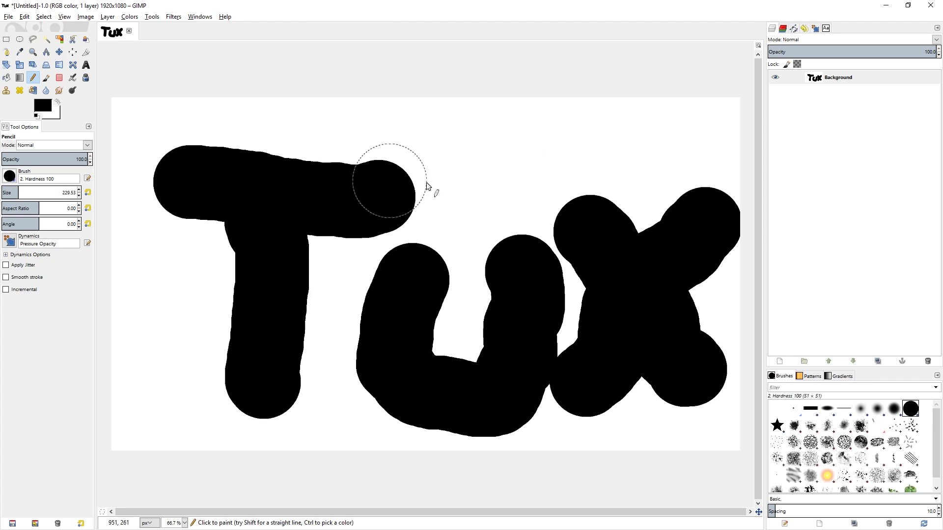
# Heavily Gaussian-blur the black Tux lettering and begin exporting the image as transition.png
pyautogui.click(174, 16)
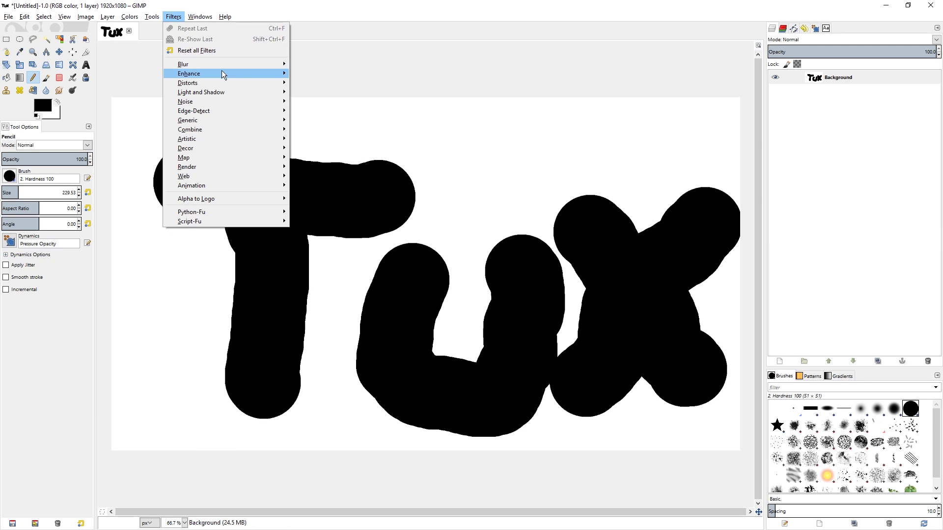
pyautogui.moveTo(222, 64)
pyautogui.click(326, 71)
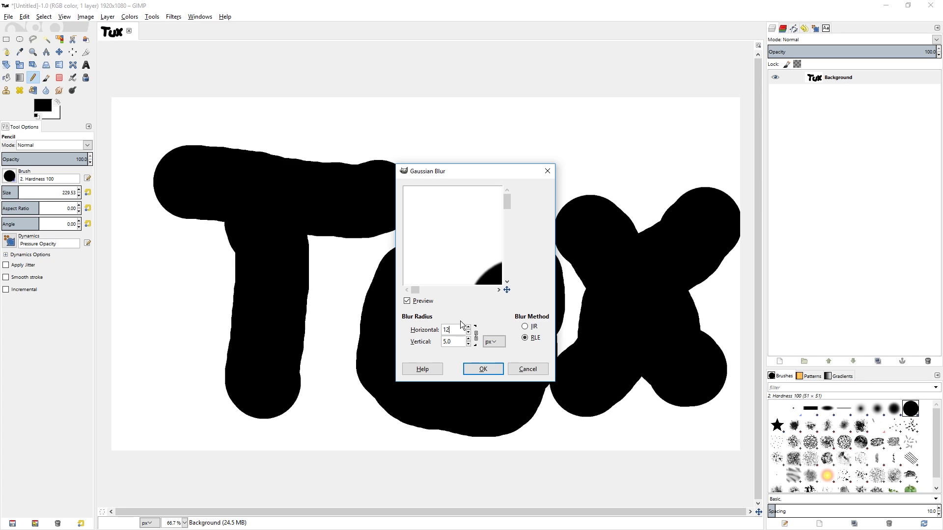
pyautogui.click(488, 366)
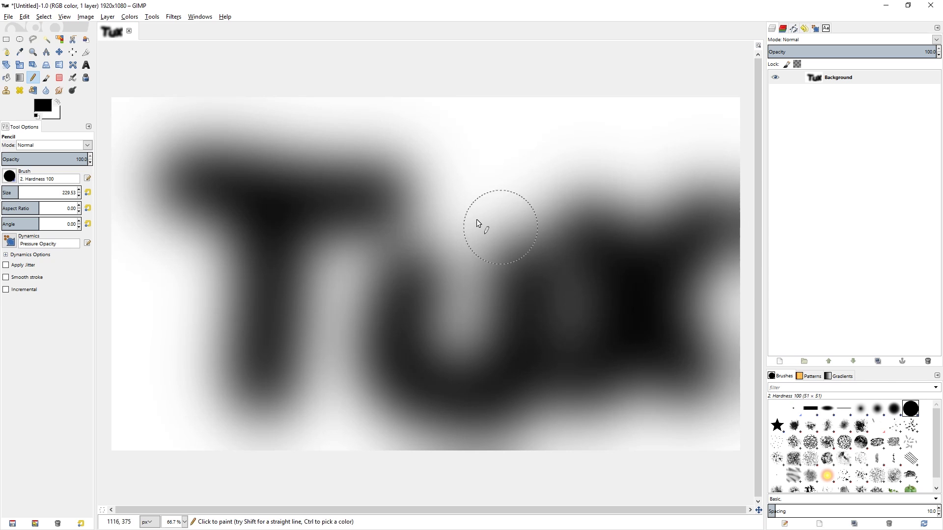
pyautogui.press('ctrl')
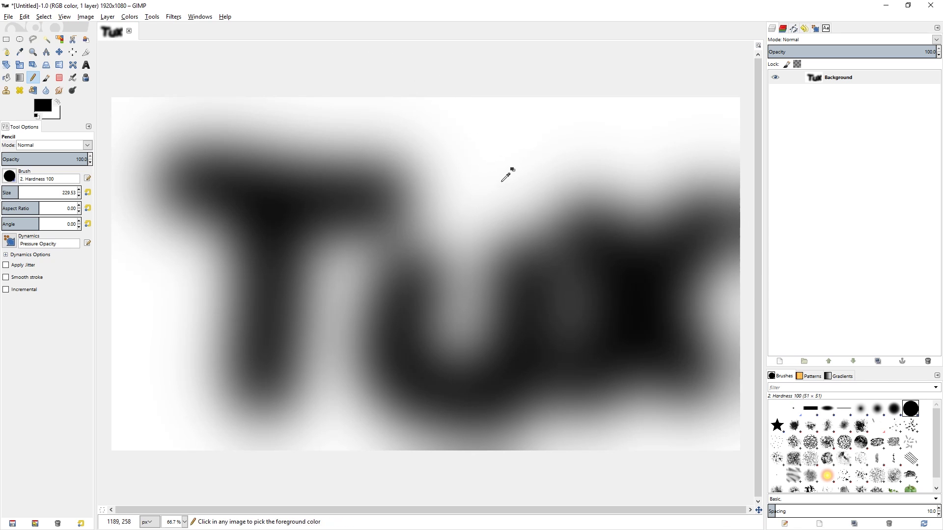
pyautogui.hotkey('ctrl', 'shift', 'e')
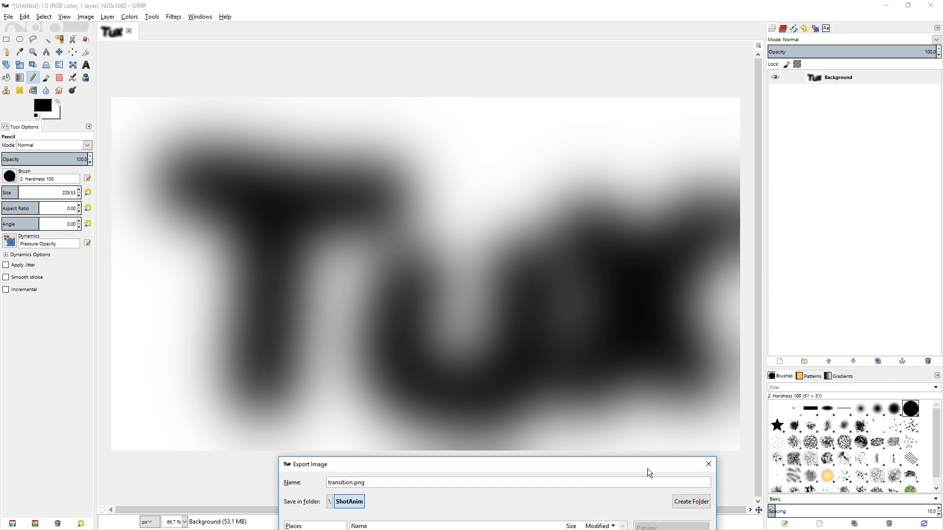
# Save the Shotcut project and confirm transition.png now sits in the ShotAnim folder
pyautogui.moveTo(647, 469); pyautogui.dragTo(217, 433)
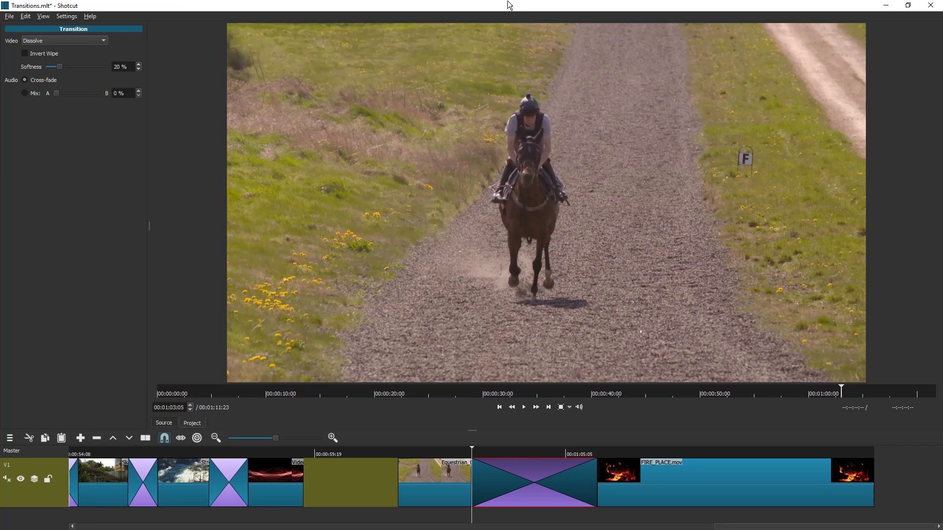
pyautogui.hotkey('ctrl', 's')
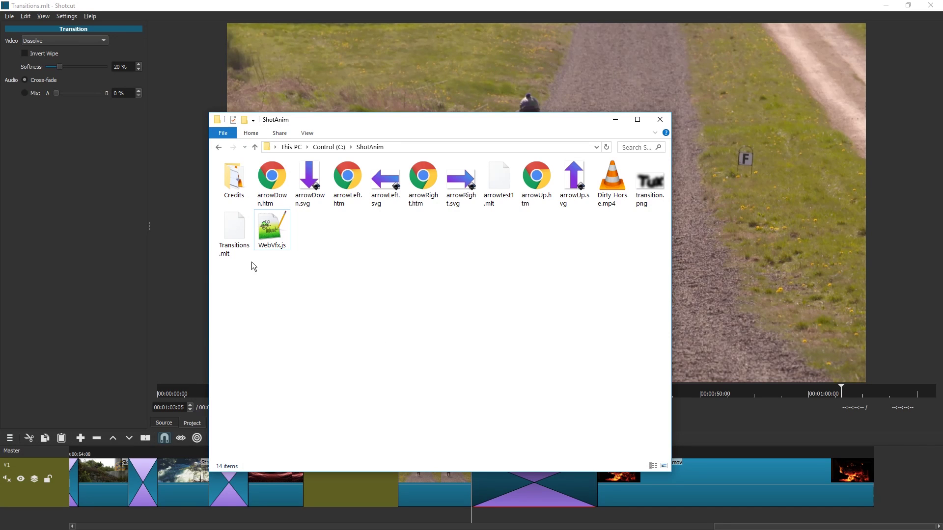
pyautogui.moveTo(650, 214); pyautogui.dragTo(653, 192)
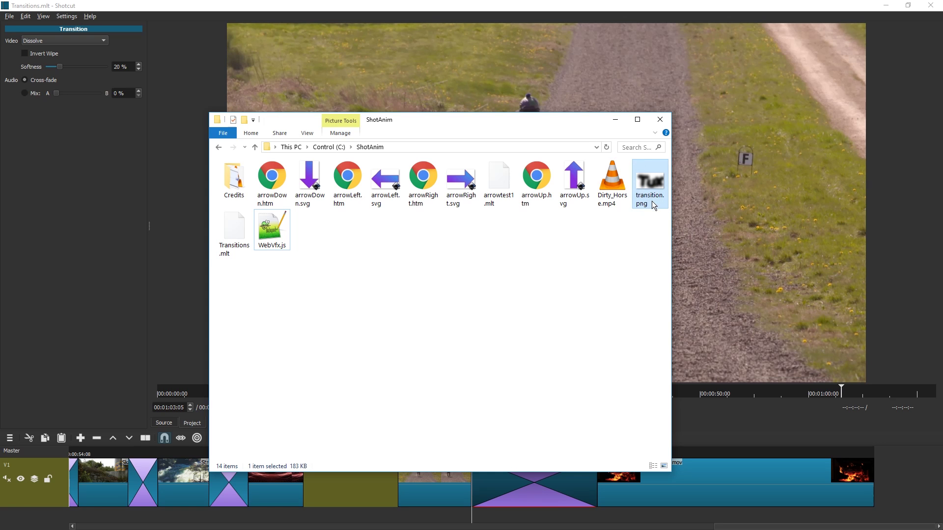
pyautogui.hotkey('alt', 'Tab')
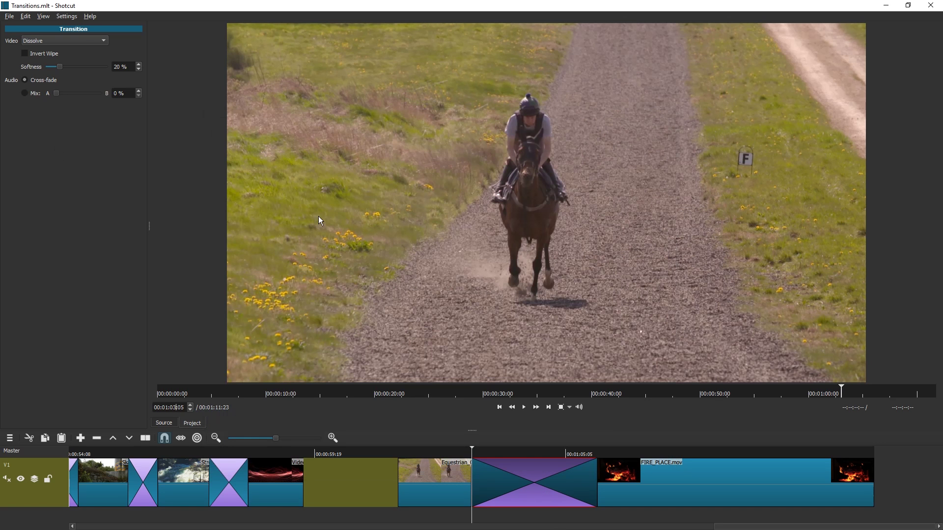
# Switch the horse-to-fire transition's Video wipe to Custom, loading transition.png as the wipe image
pyautogui.click(90, 39)
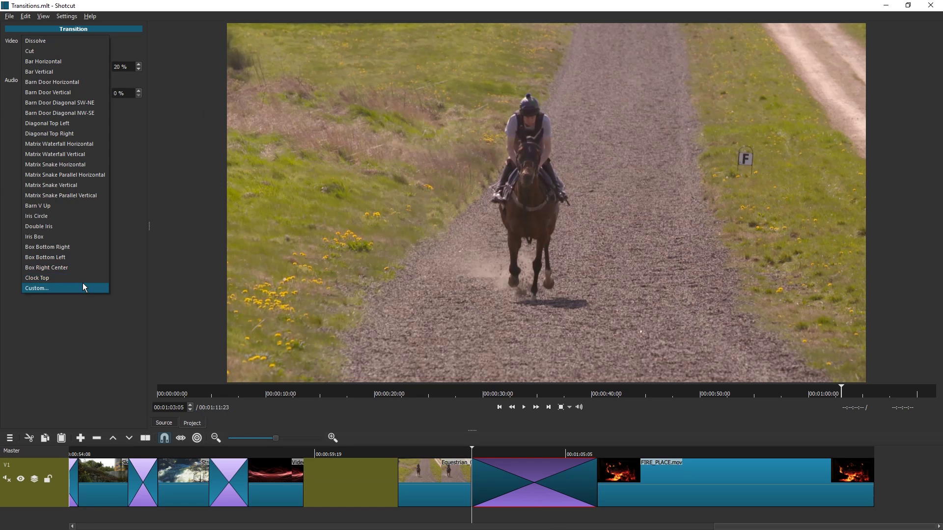
pyautogui.click(83, 285)
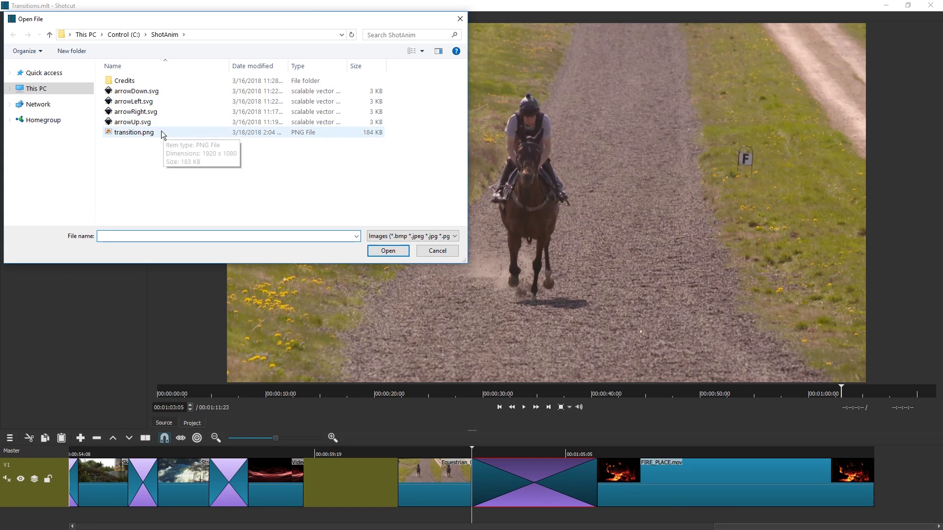
pyautogui.moveTo(170, 22); pyautogui.dragTo(227, 74)
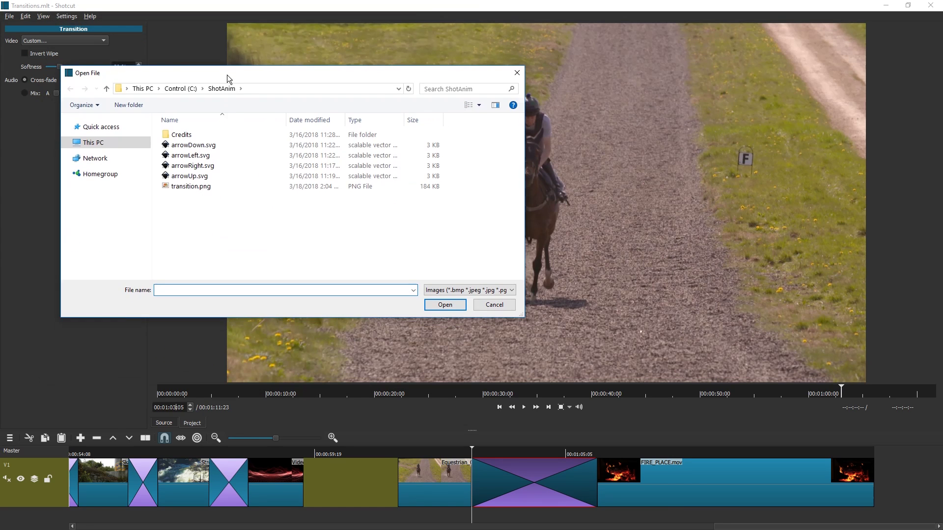
pyautogui.doubleClick(187, 190)
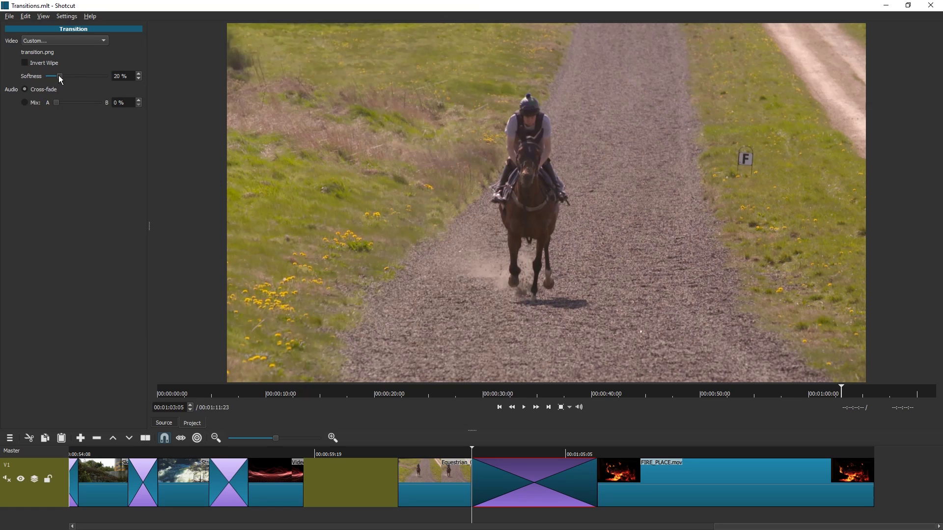
# Drop the custom Tux wipe's softness to 0% and preview the transition
pyautogui.moveTo(58, 75); pyautogui.dragTo(19, 77)
pyautogui.click(438, 448)
pyautogui.press('space')
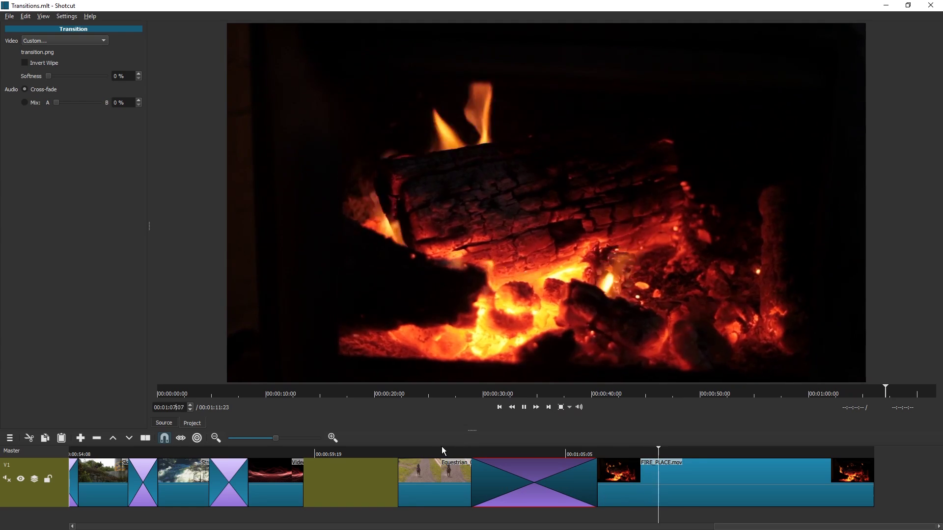
pyautogui.click(444, 449)
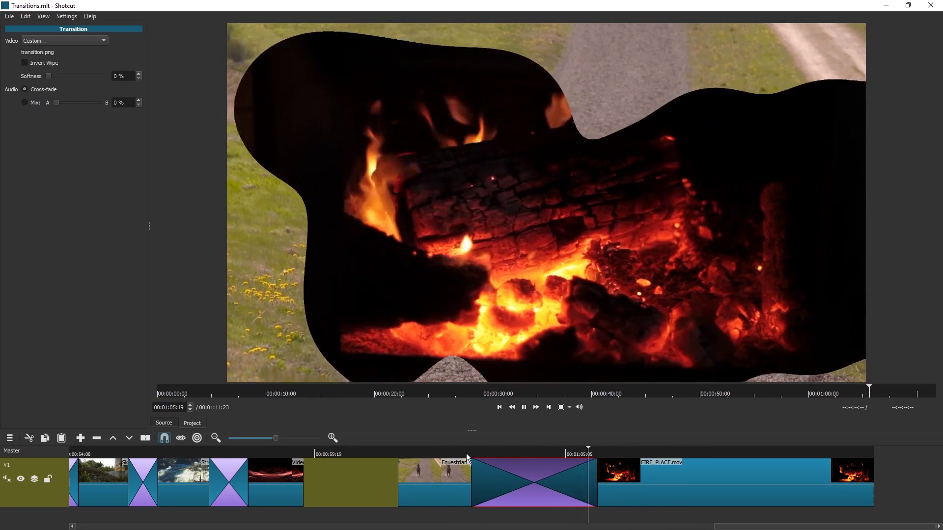
pyautogui.press('space')
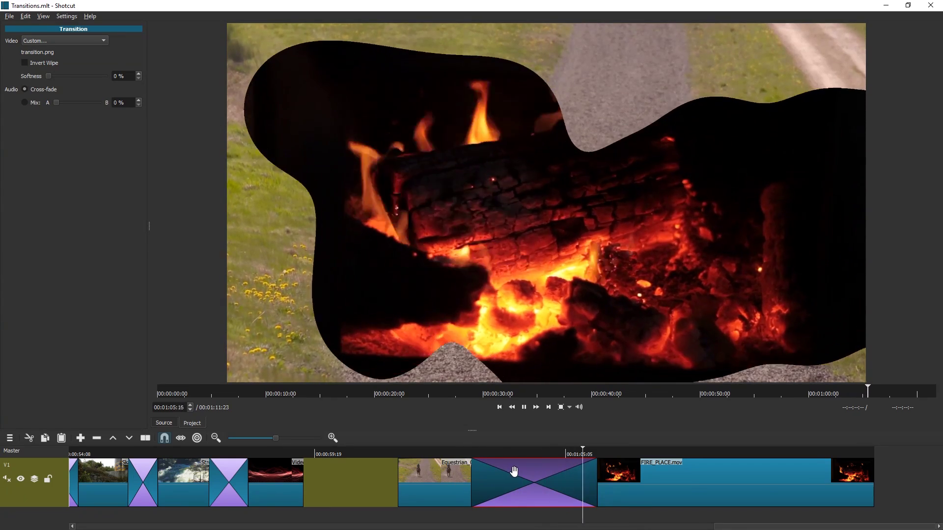
# Preview the wipe inverted, then turn Invert Wipe back off and replay it
pyautogui.click(457, 453)
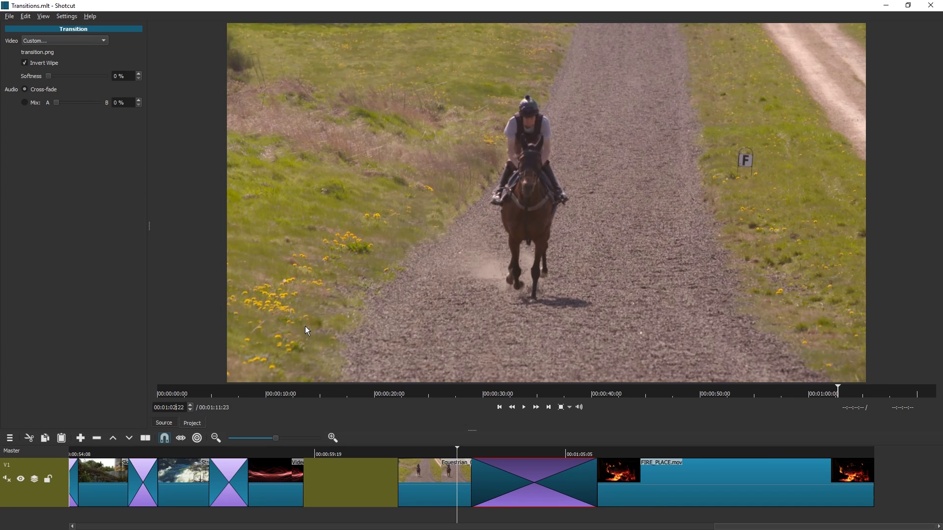
pyautogui.press('space')
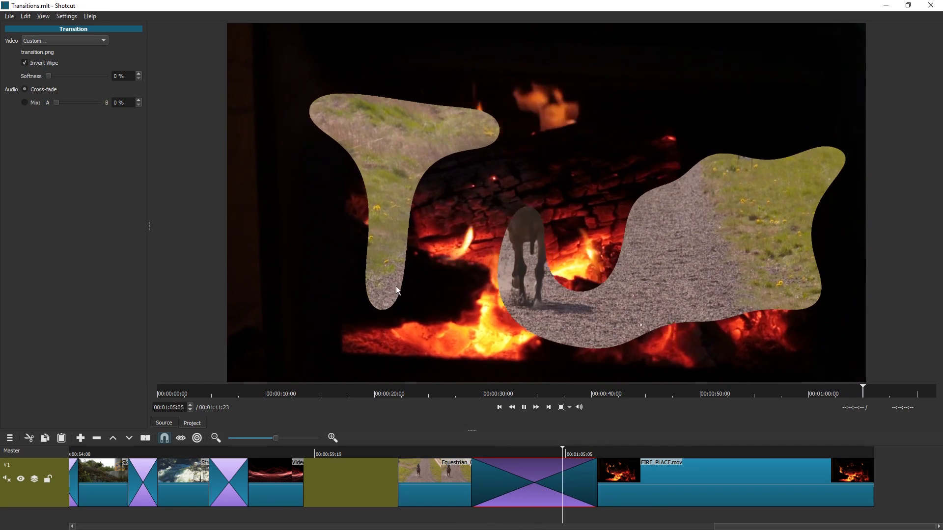
pyautogui.press('space')
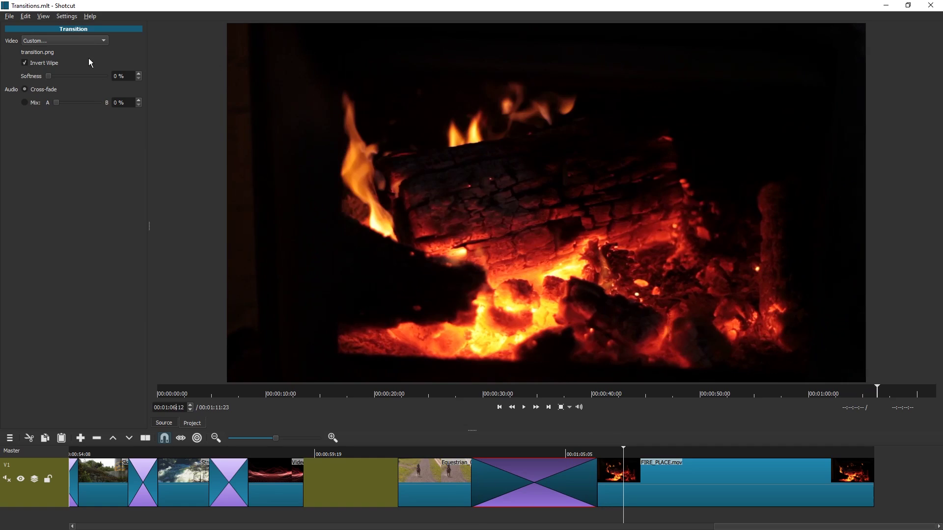
pyautogui.click(90, 63)
pyautogui.click(447, 450)
pyautogui.press('space')
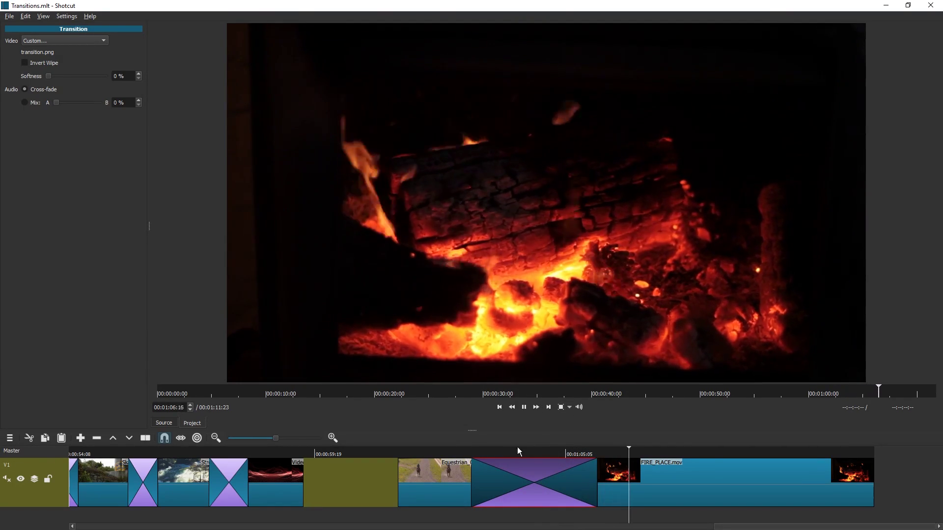
pyautogui.click(452, 453)
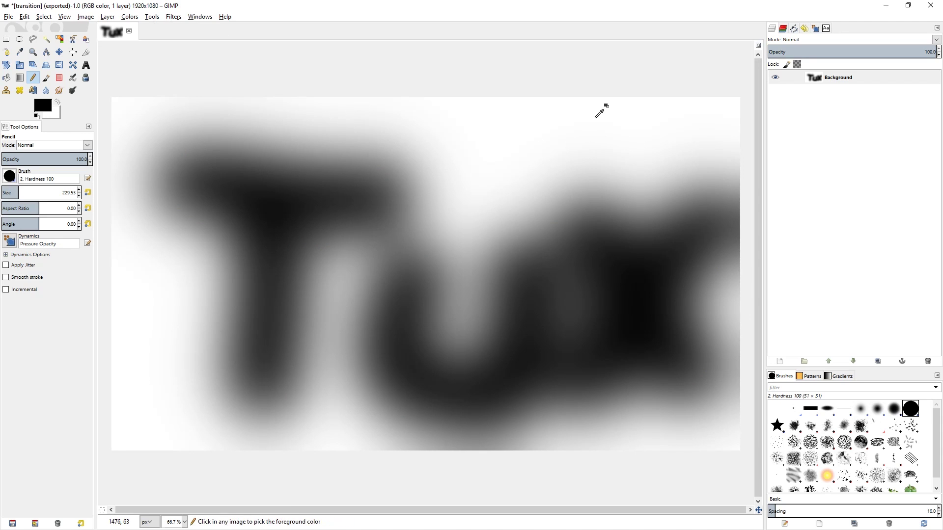
# Add a new layer above the blurred Tux and fill it with RGB noise
pyautogui.hotkey('shift', 'ctrl', 'n')
pyautogui.press('Return')
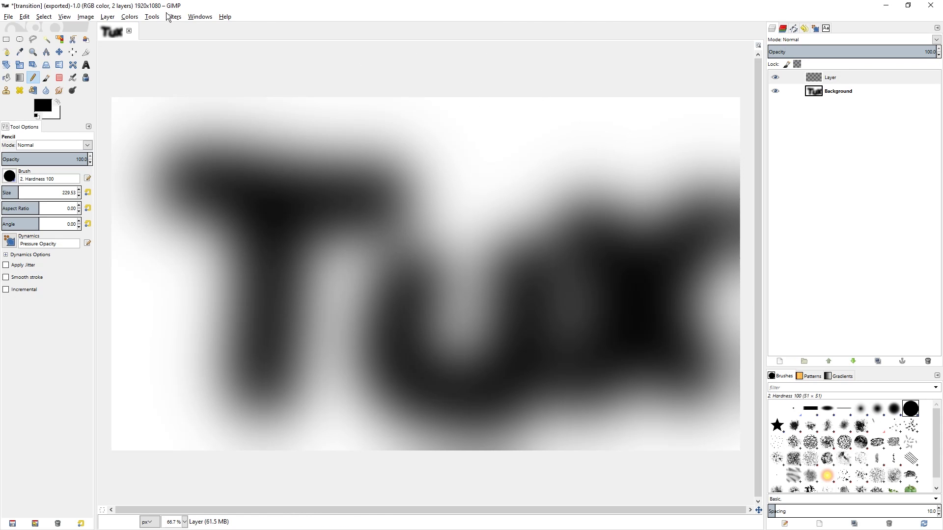
pyautogui.click(152, 16)
pyautogui.moveTo(173, 17)
pyautogui.moveTo(197, 110)
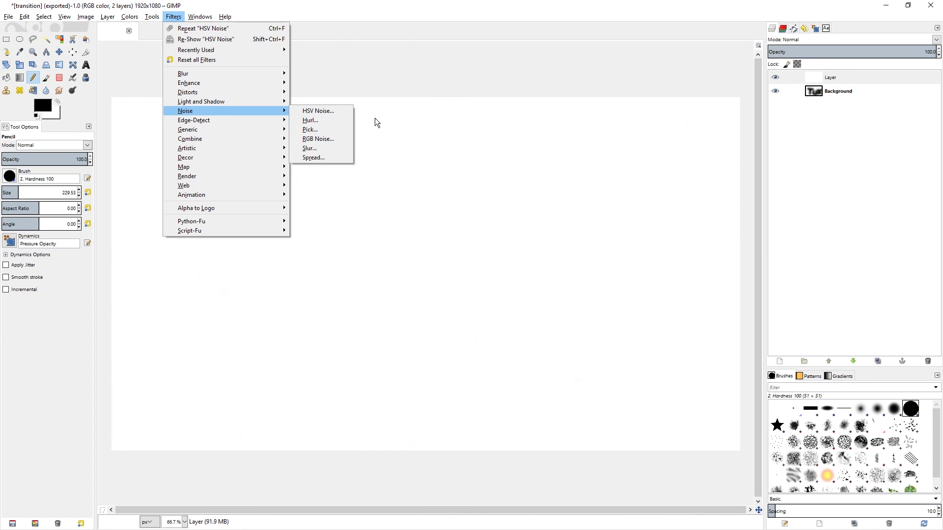
pyautogui.click(326, 138)
pyautogui.click(475, 394)
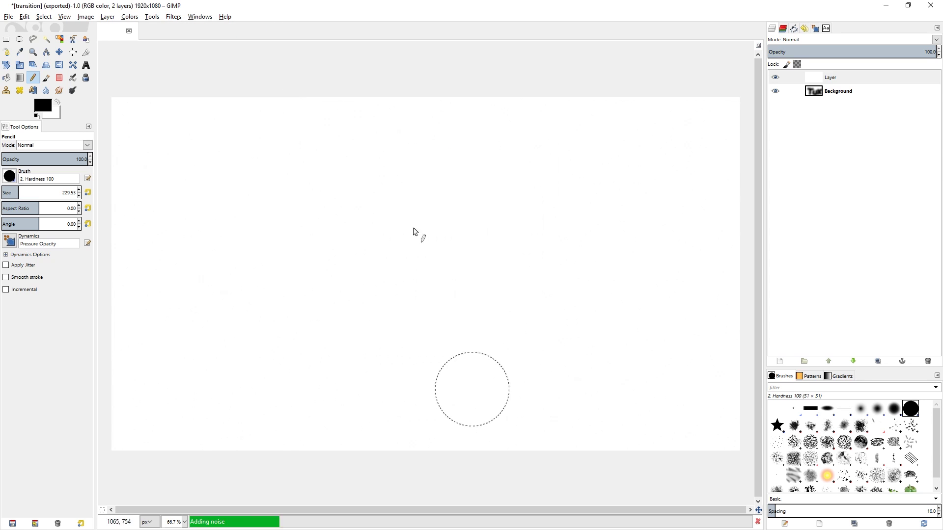
# Desaturate the noise layer to grey
pyautogui.rightClick(383, 164)
pyautogui.moveTo(433, 235)
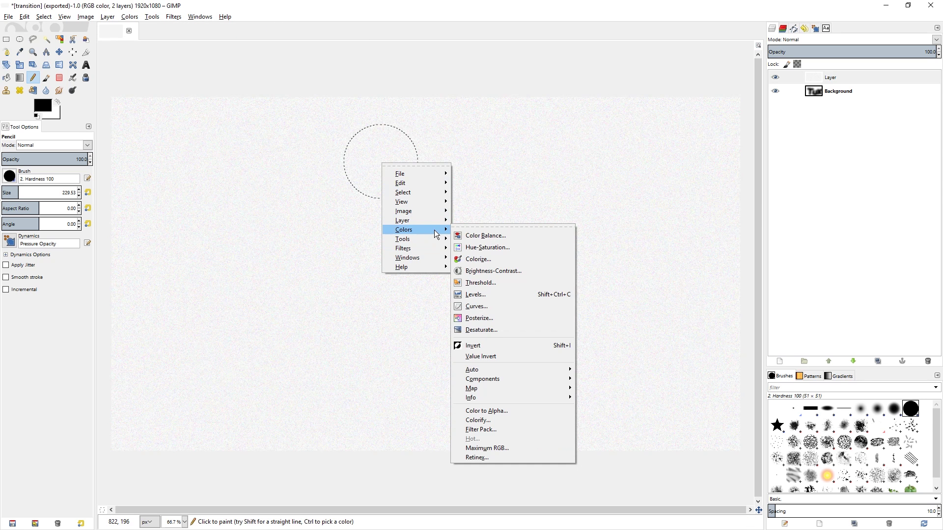
pyautogui.click(542, 332)
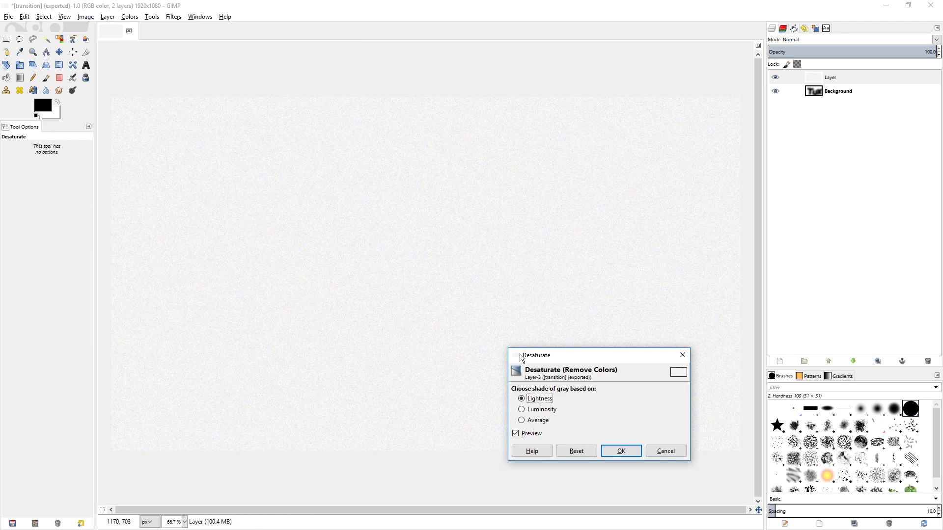
pyautogui.click(621, 451)
# Darken the noise with Levels: black input 181, gamma 0.37
pyautogui.rightClick(378, 230)
pyautogui.moveTo(415, 297)
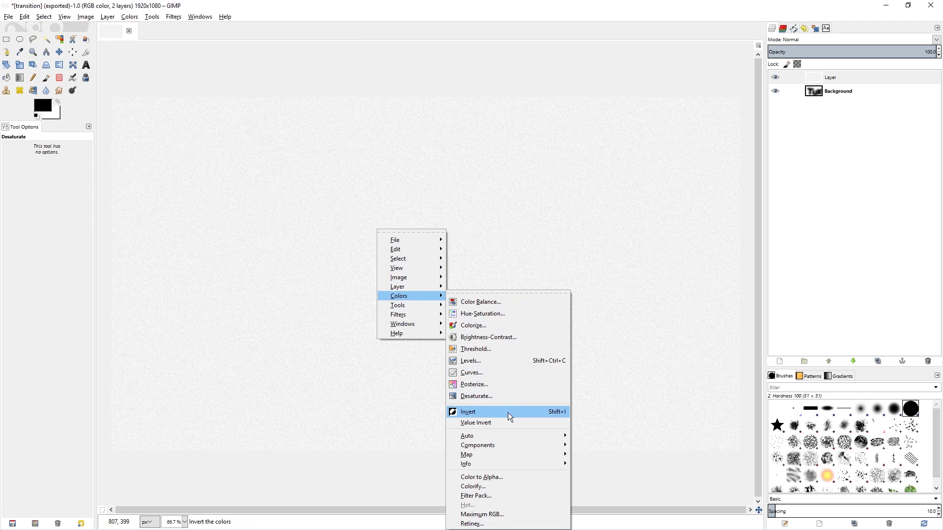
pyautogui.click(522, 361)
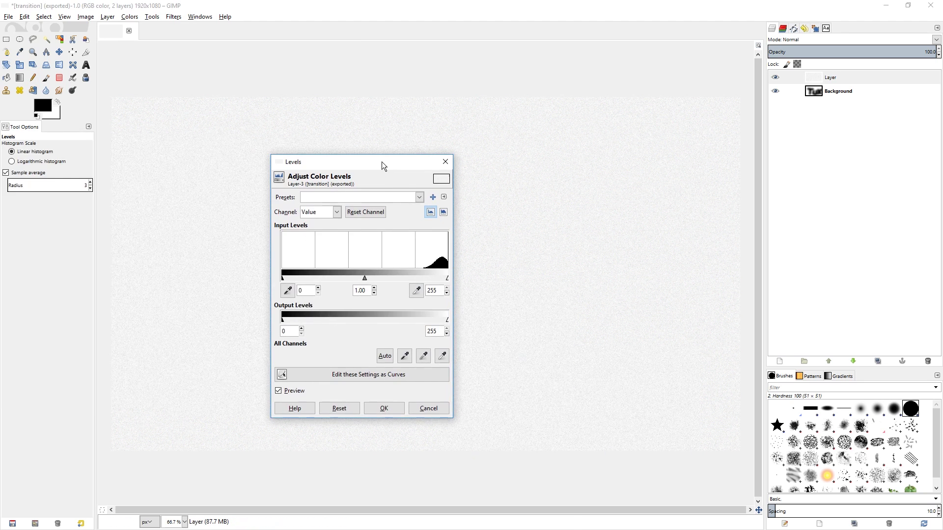
pyautogui.moveTo(301, 277); pyautogui.dragTo(434, 277)
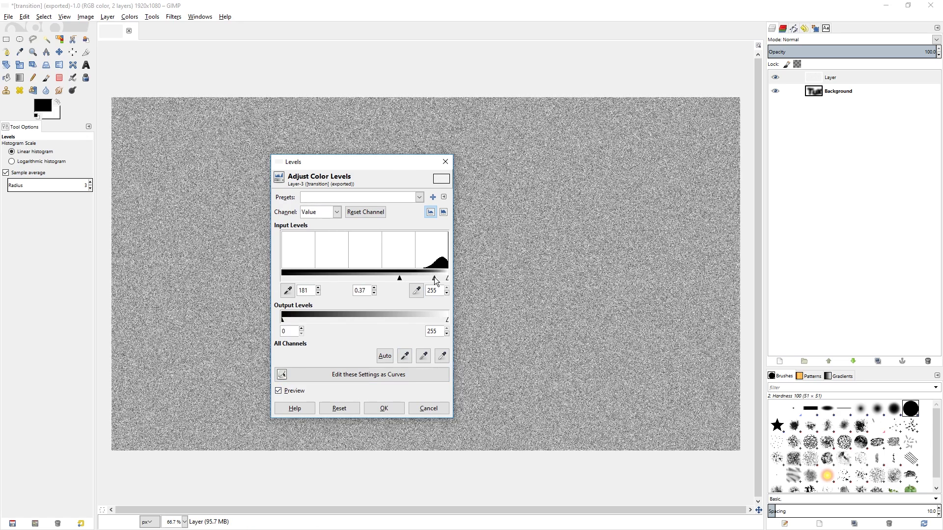
pyautogui.click(383, 409)
pyautogui.click(174, 17)
# Apply a 4 px Gaussian blur to the noise layer
pyautogui.moveTo(226, 73)
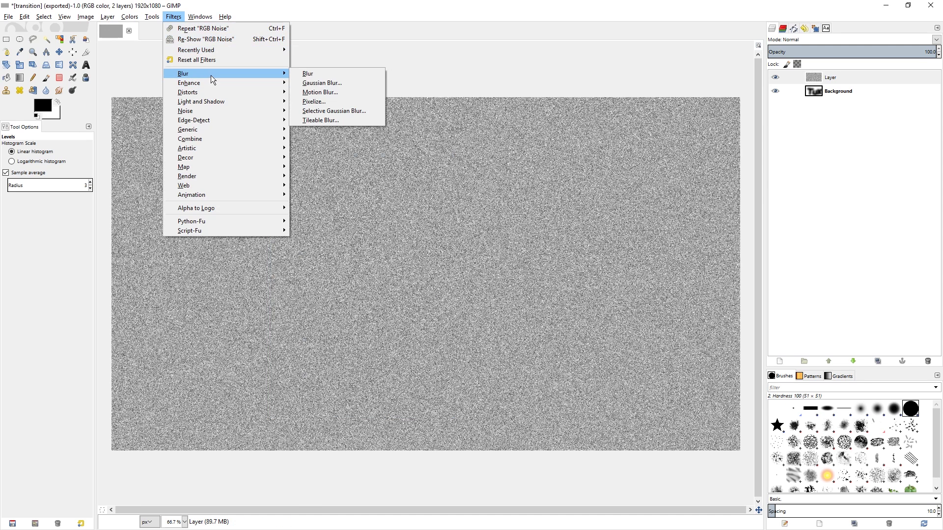
pyautogui.click(321, 82)
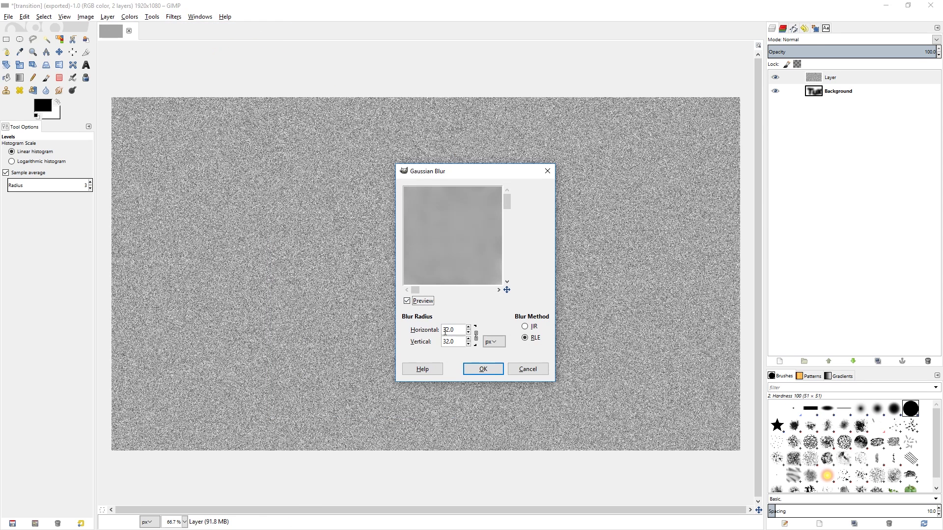
pyautogui.click(482, 368)
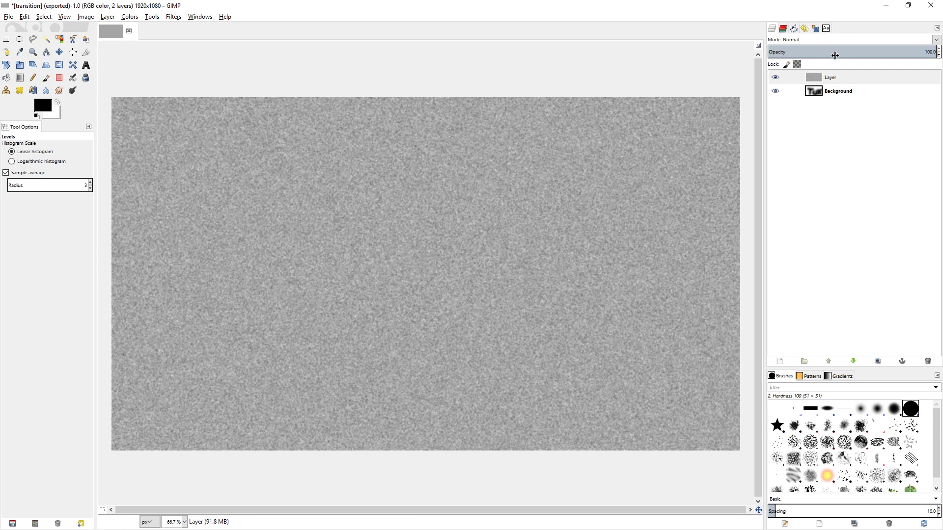
# Set the noise layer's mode to Burn and overwrite transition.png with the result
pyautogui.scroll(-4, 835, 36)
pyautogui.scroll(-6, 854, 38)
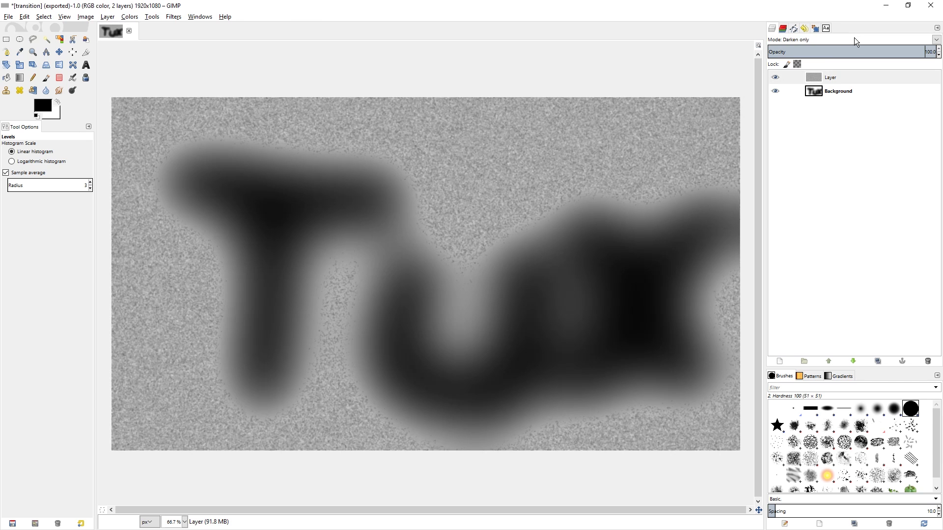
pyautogui.scroll(-1, 853, 38)
pyautogui.scroll(1, 853, 38)
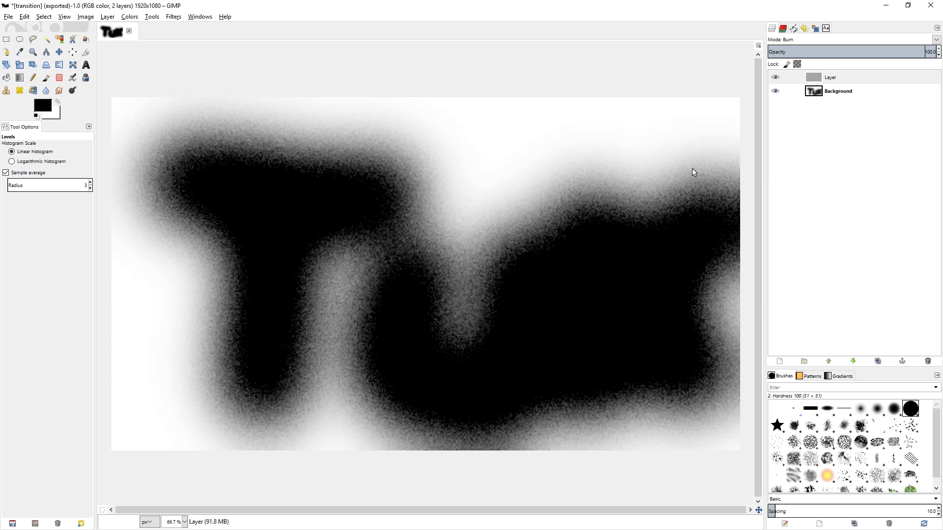
pyautogui.hotkey('ctrl', 'e')
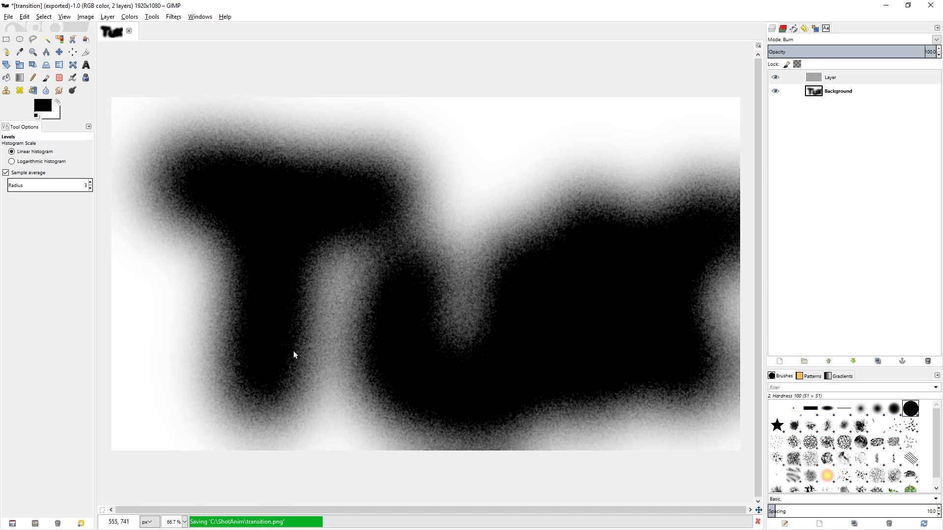
pyautogui.click(885, 7)
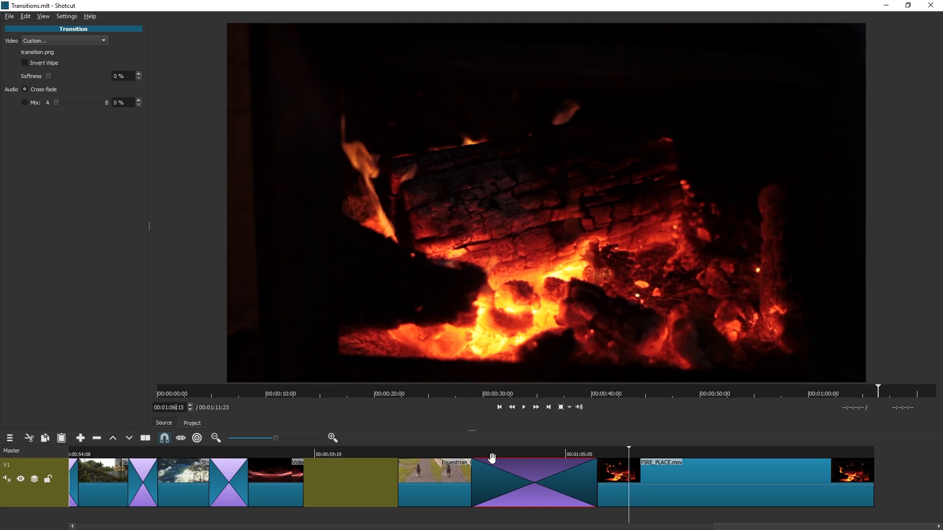
# Preview the updated grainy Tux wipe and save the Transitions project
pyautogui.click(462, 450)
pyautogui.press('space')
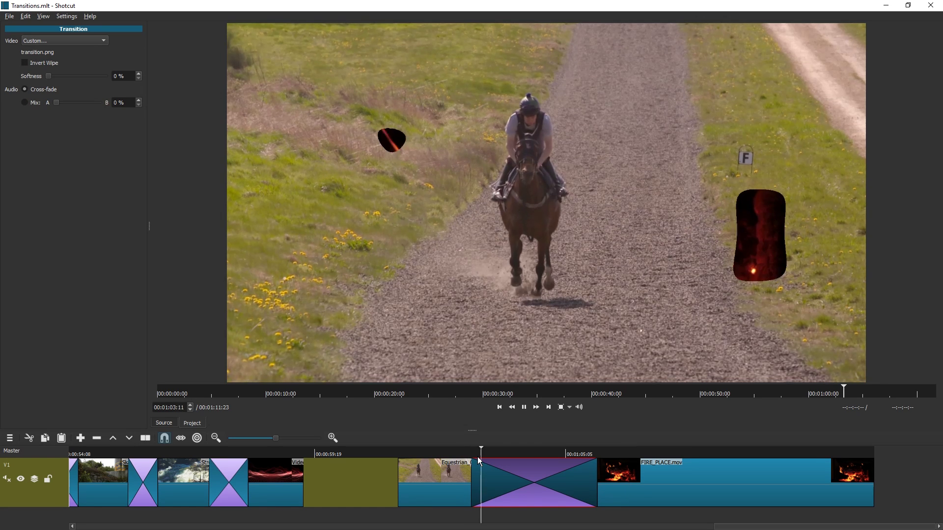
pyautogui.press('space')
pyautogui.hotkey('ctrl', 's')
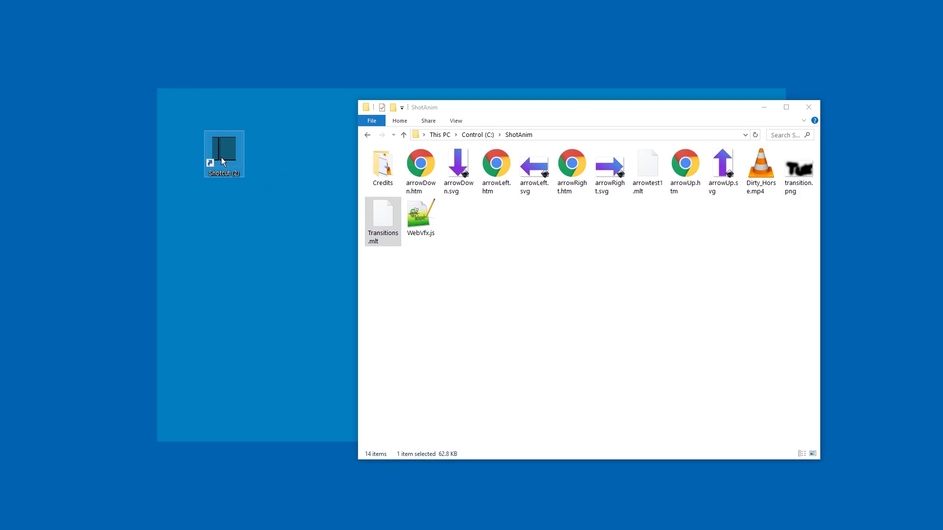
# Reopen Transitions.mlt and replay the Tux wipe from the horse clip into the fire clip
pyautogui.moveTo(222, 158); pyautogui.dragTo(221, 159)
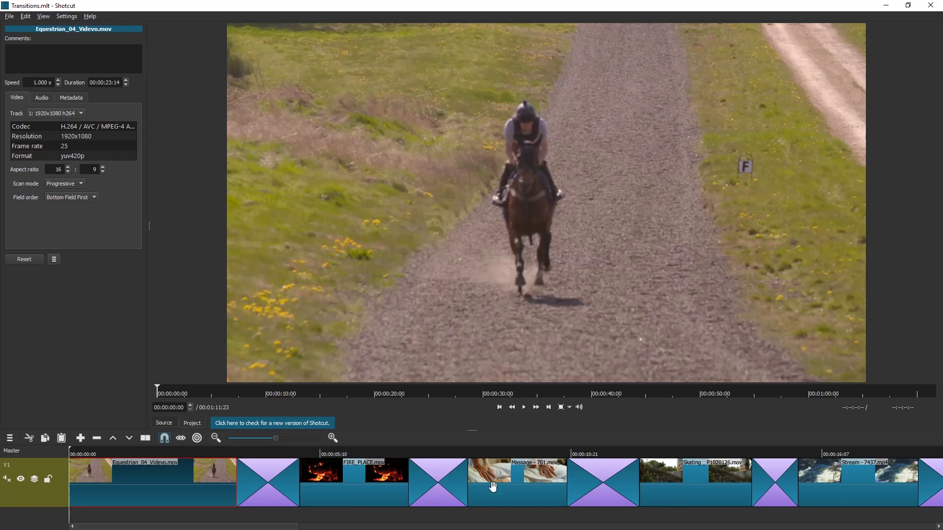
pyautogui.scroll(-5, 493, 486)
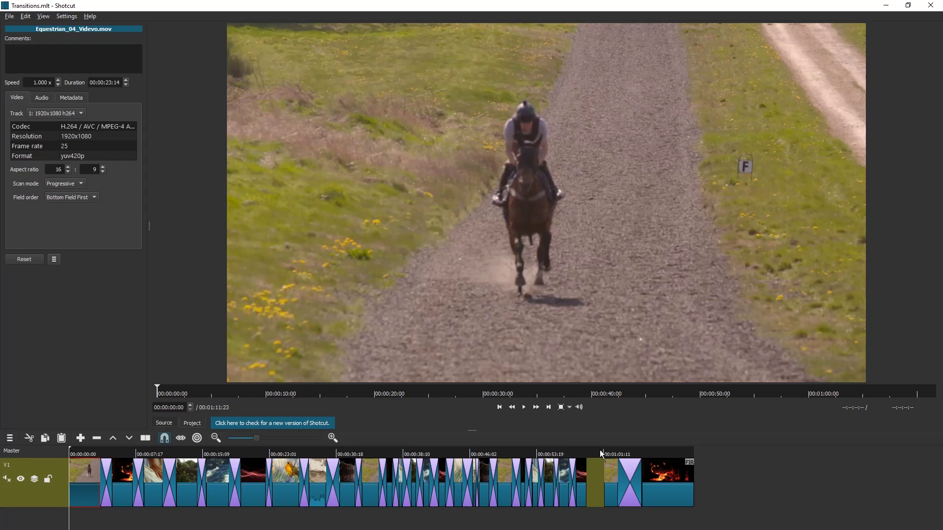
pyautogui.press('space')
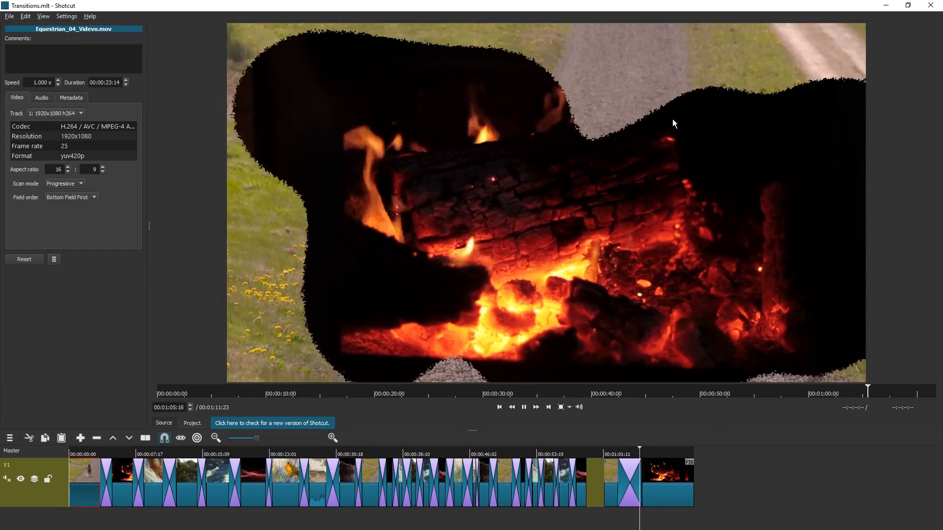
pyautogui.click(613, 454)
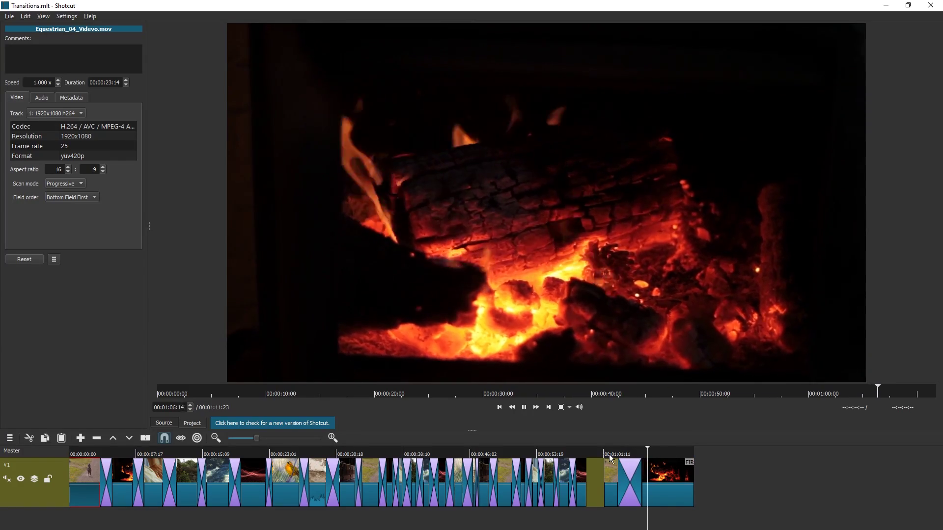
pyautogui.click(616, 454)
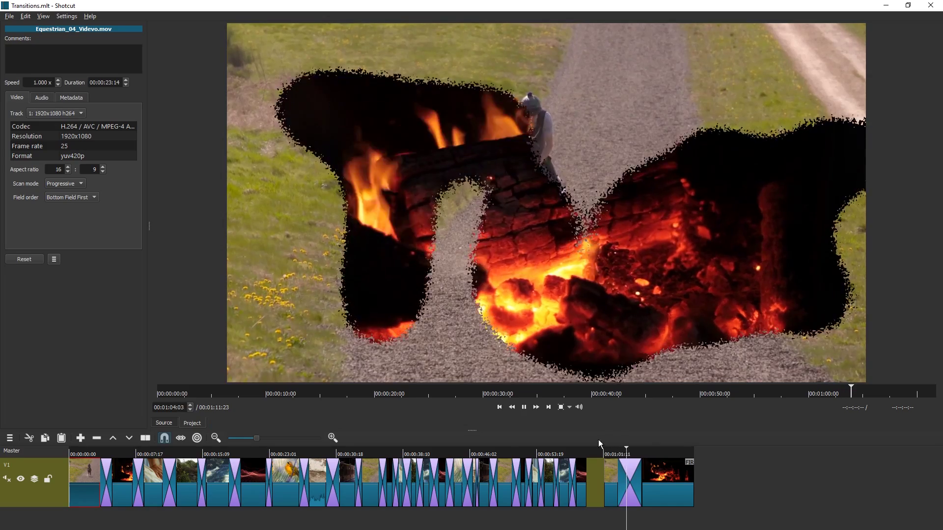
pyautogui.click(615, 453)
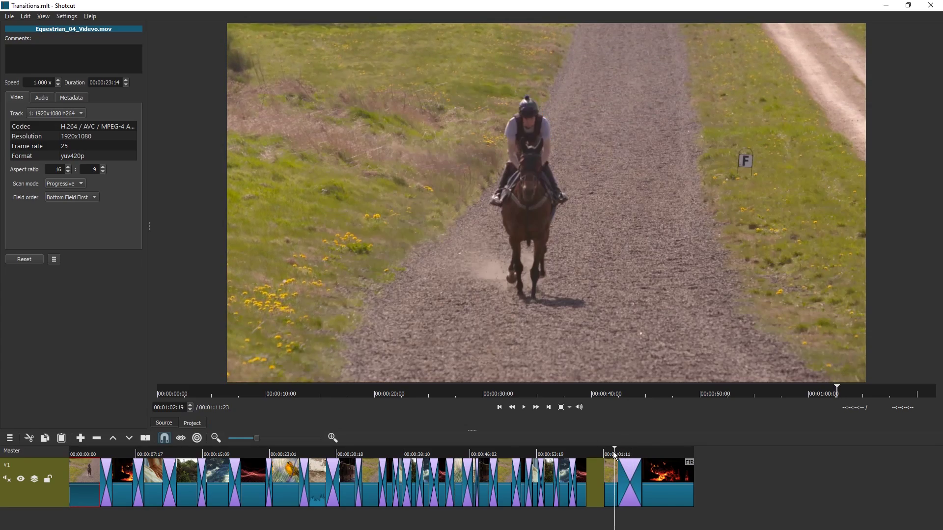
# Raise the Tux wipe's softness to 52% and play it back to check the blended edges
pyautogui.click(630, 483)
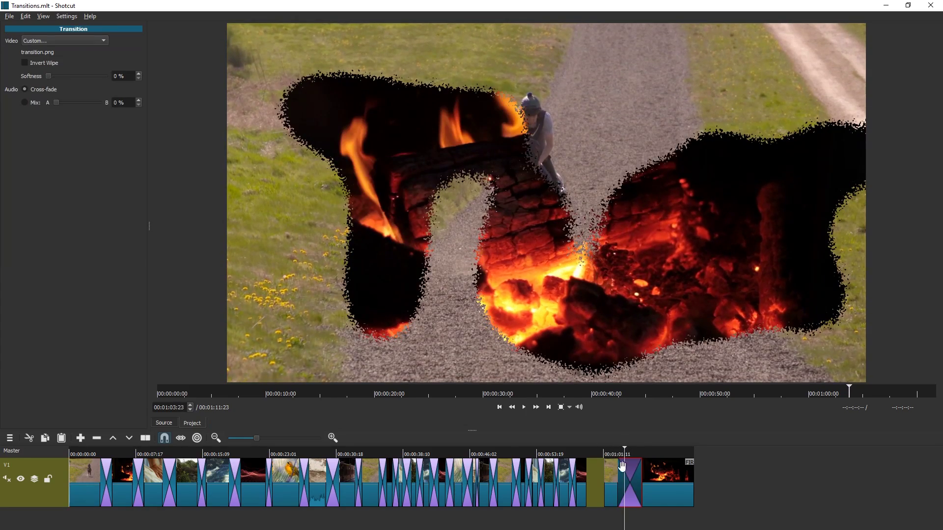
pyautogui.moveTo(44, 77); pyautogui.dragTo(74, 76)
pyautogui.click(617, 453)
pyautogui.press('space')
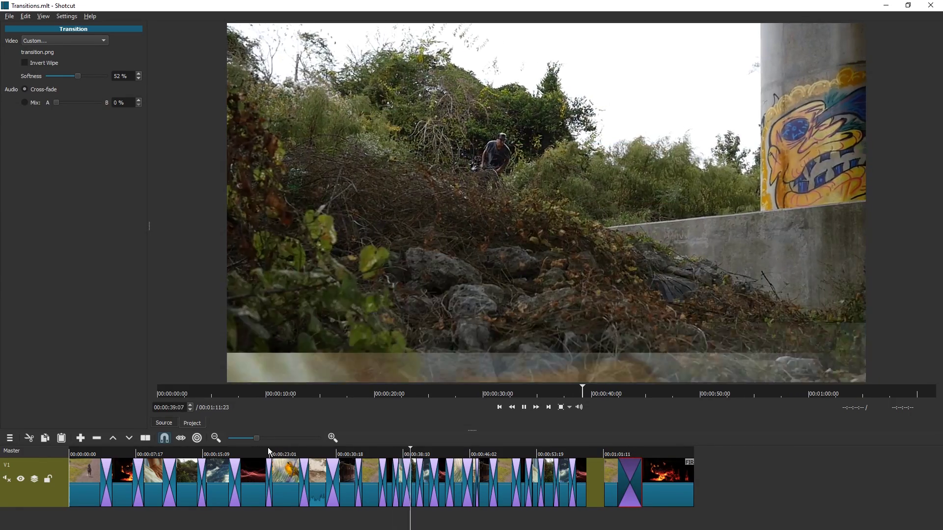
pyautogui.click(267, 451)
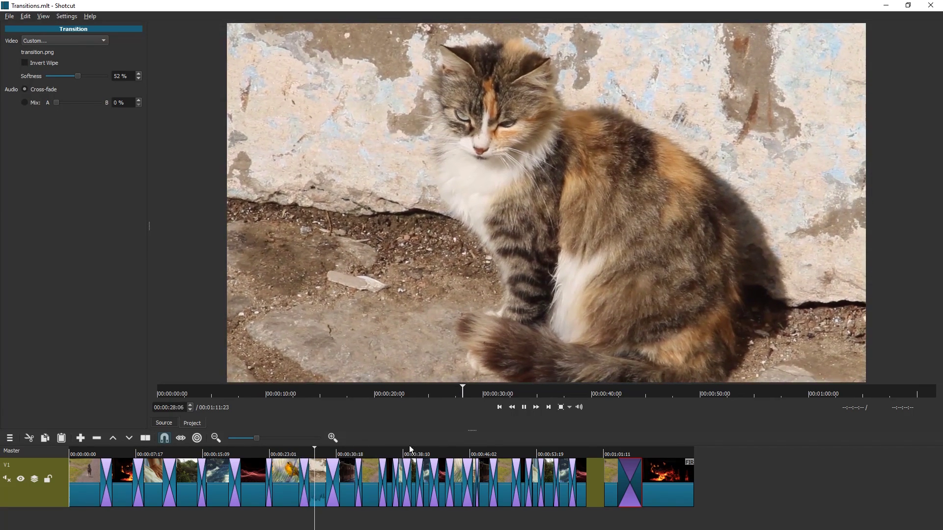
pyautogui.click(246, 93)
# Generate a black #FF000000 Color clip lasting 00:10:00:00 in the source player
pyautogui.click(8, 17)
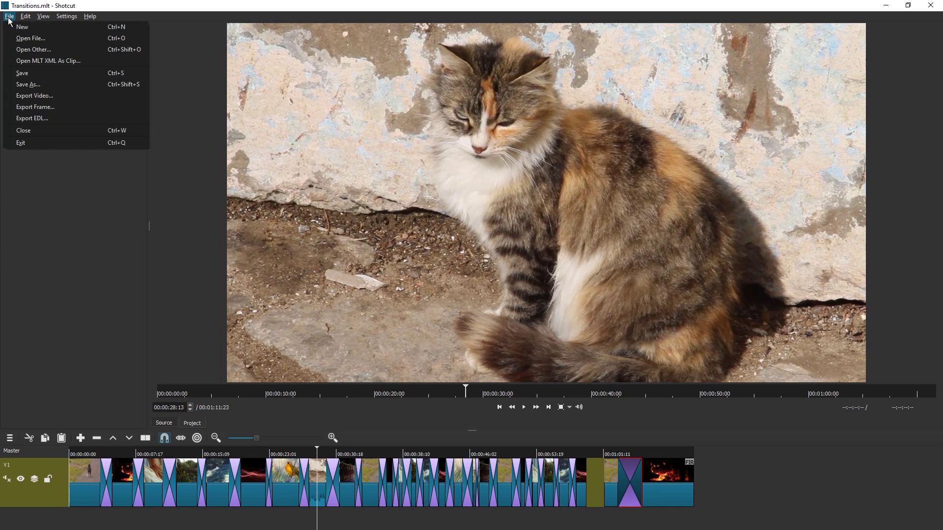
pyautogui.click(51, 40)
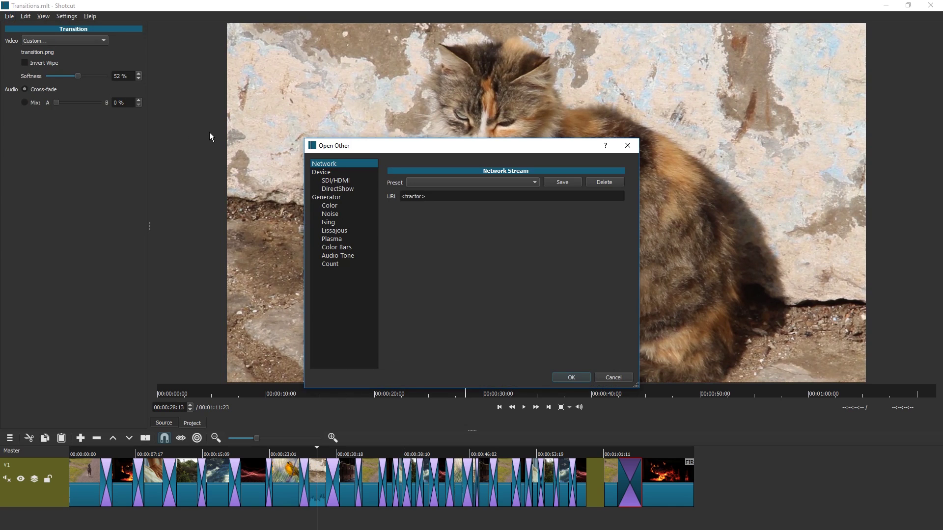
pyautogui.click(335, 206)
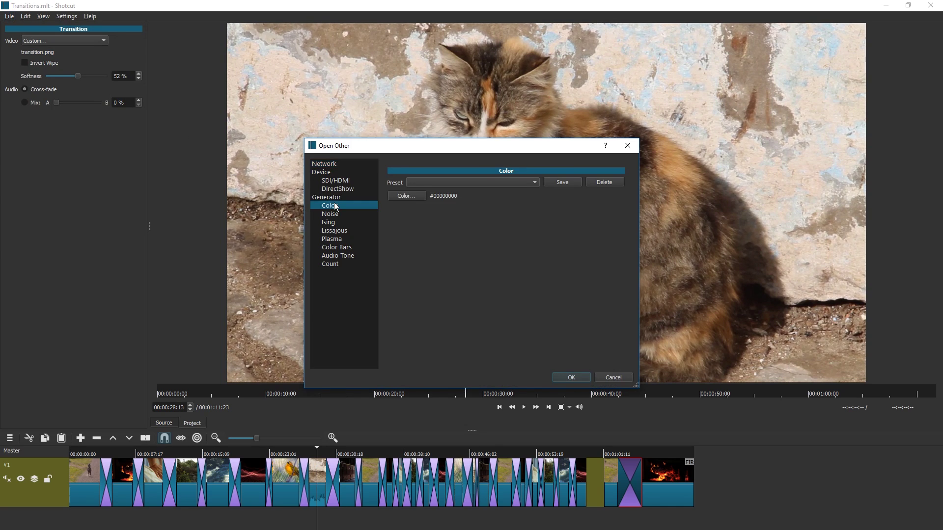
pyautogui.click(406, 196)
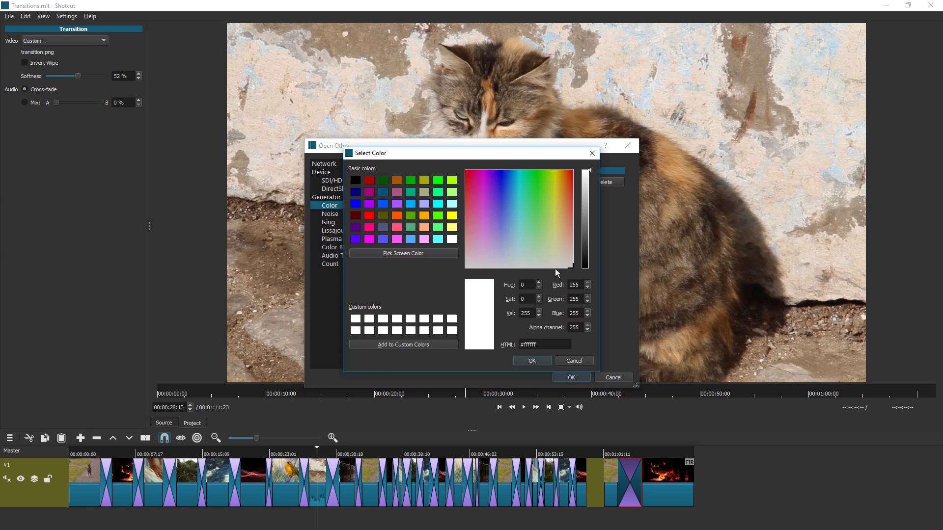
pyautogui.moveTo(584, 253); pyautogui.dragTo(604, 313)
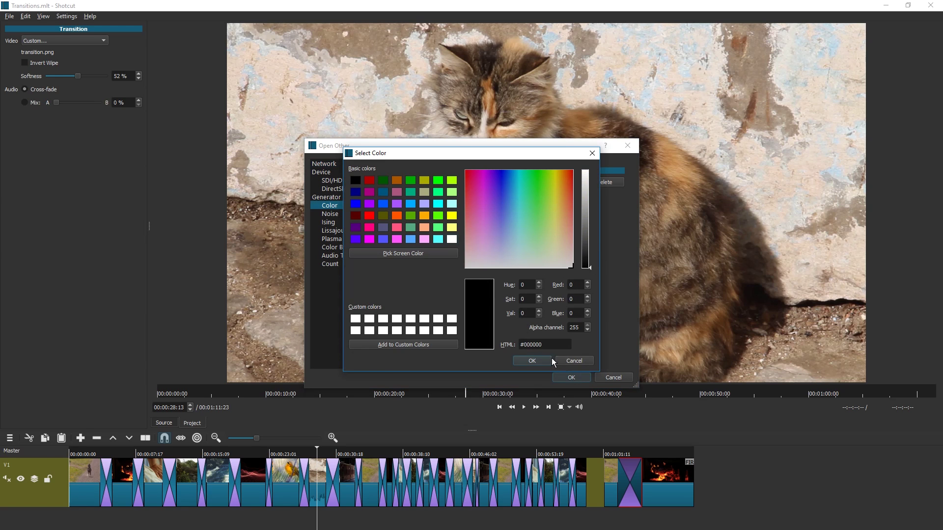
pyautogui.click(539, 361)
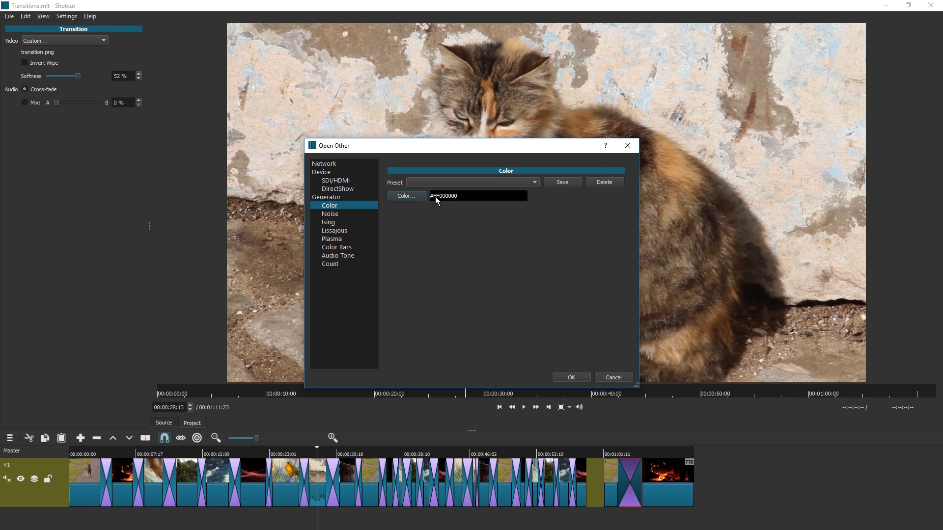
pyautogui.click(557, 377)
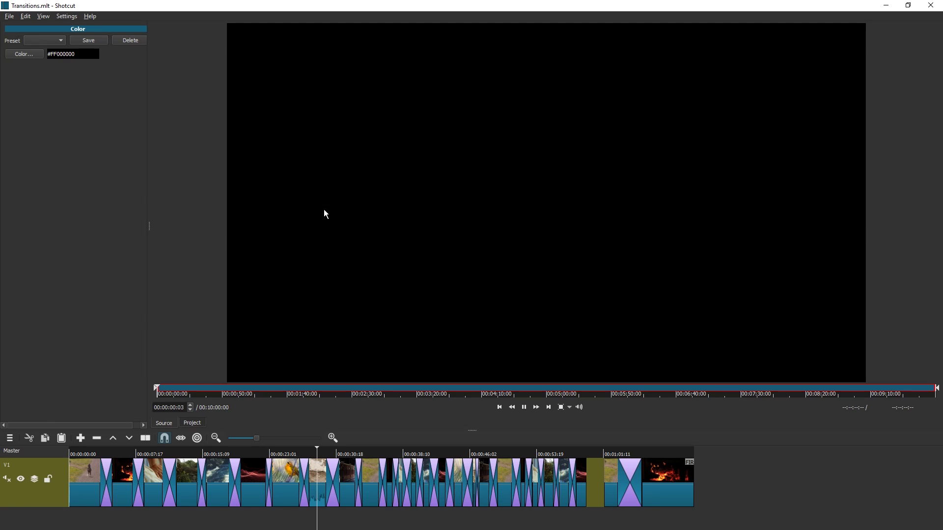
# Place the black clip on V1, trim off its excess, and overlap it onto the fire clip's end
pyautogui.moveTo(783, 512); pyautogui.dragTo(762, 472)
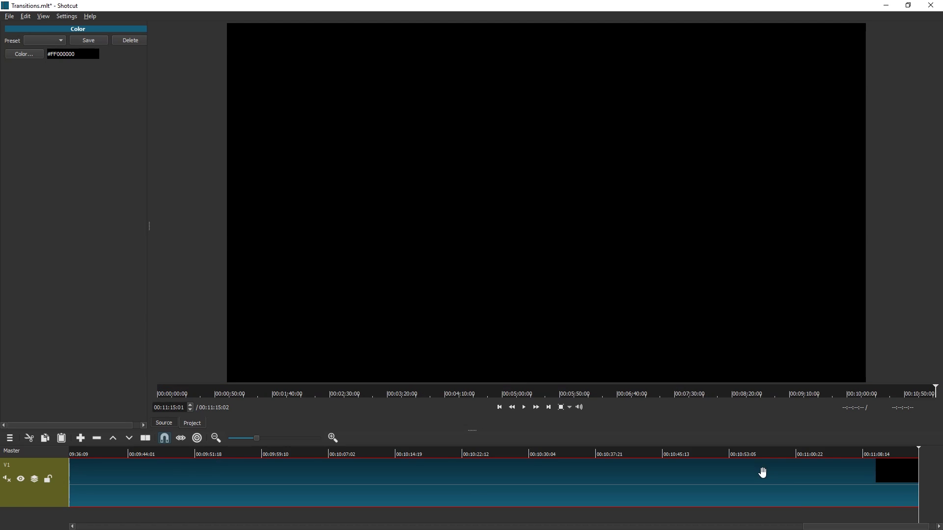
pyautogui.moveTo(923, 527); pyautogui.dragTo(226, 527)
pyautogui.press('s')
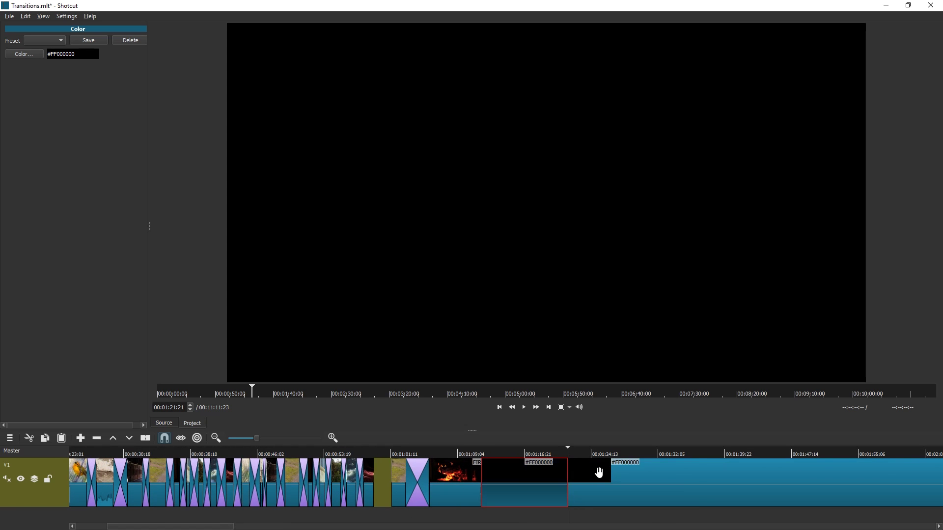
pyautogui.rightClick(599, 473)
pyautogui.click(609, 489)
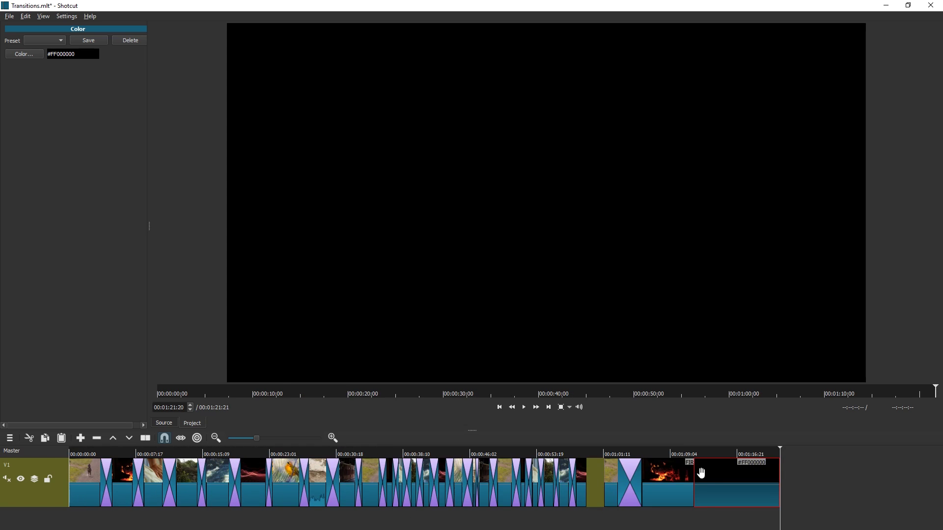
pyautogui.moveTo(701, 473); pyautogui.dragTo(689, 479)
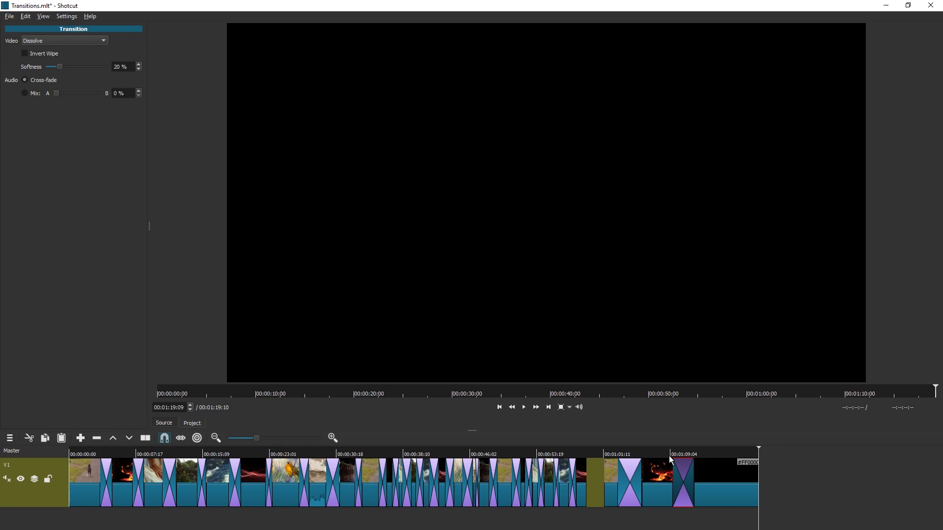
pyautogui.press('space')
pyautogui.click(685, 460)
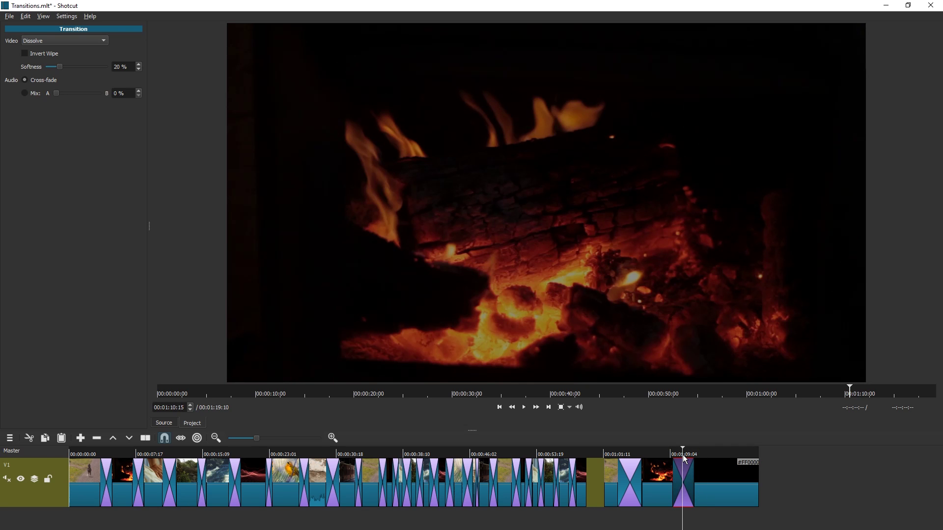
# Make the final transition a Diagonal Top Left wipe and preview the ending into black
pyautogui.click(78, 42)
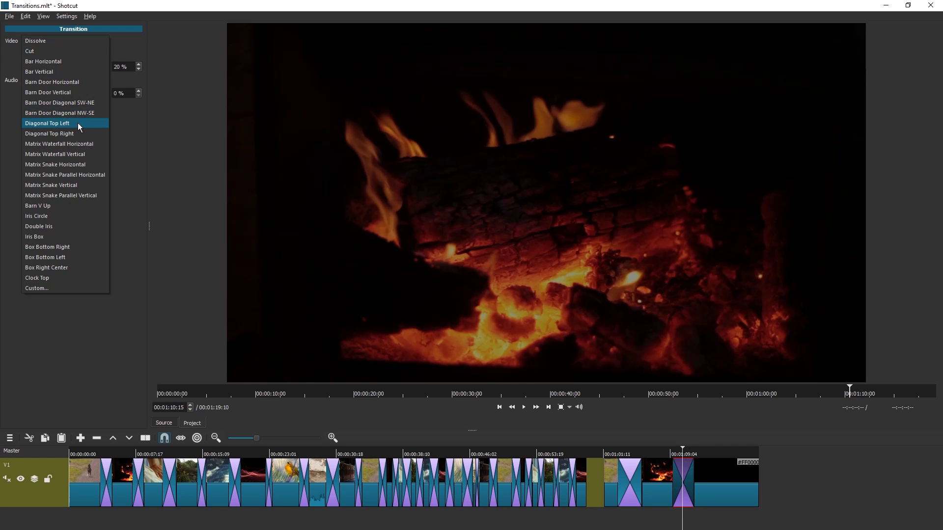
pyautogui.click(77, 123)
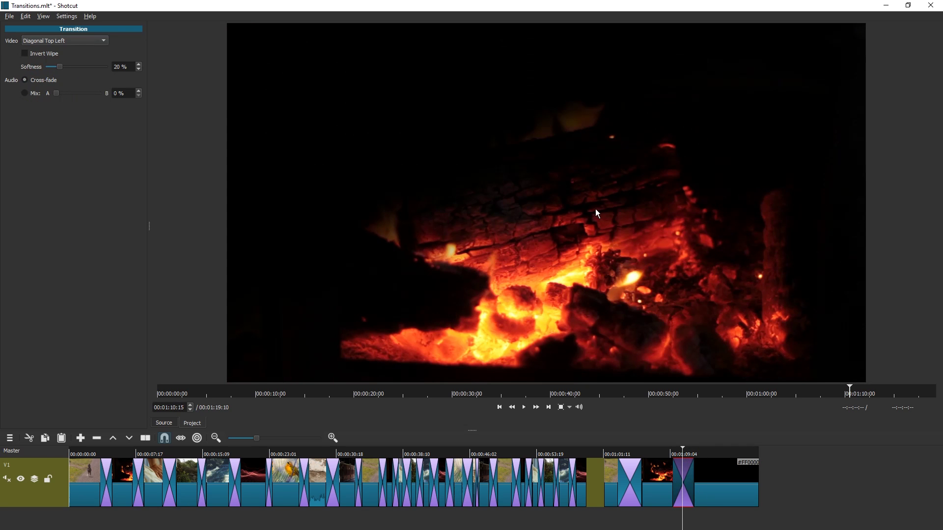
pyautogui.click(663, 453)
pyautogui.press('space')
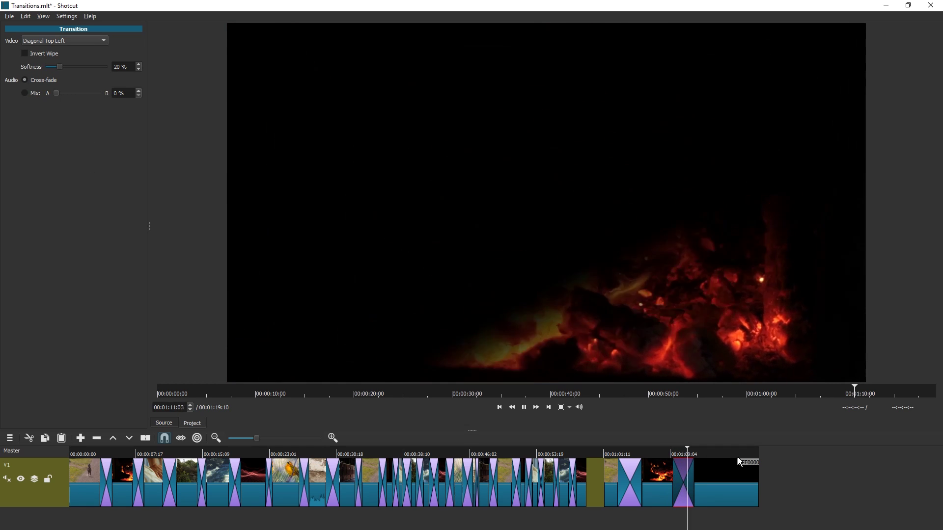
pyautogui.click(669, 453)
pyautogui.press('space')
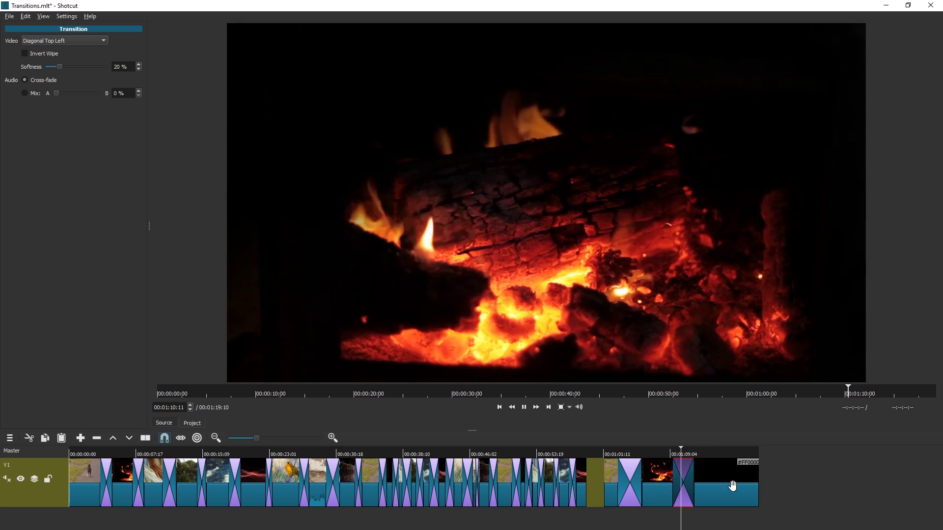